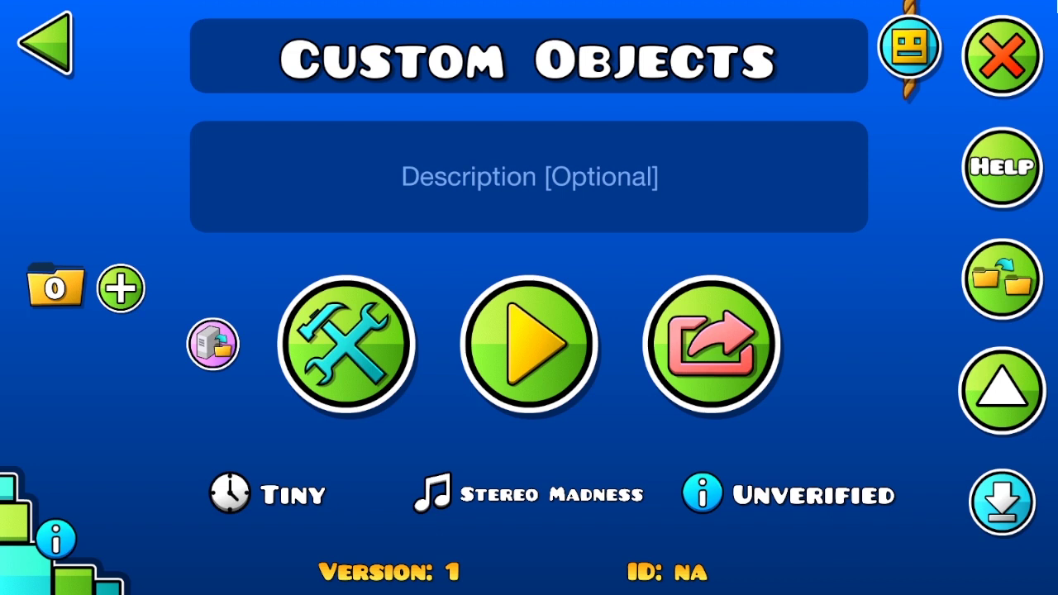
Step: Open the Custom Objects level in the editor and bring up the page of custom objects holding the reorder, add and remove controls
left_click(357, 323)
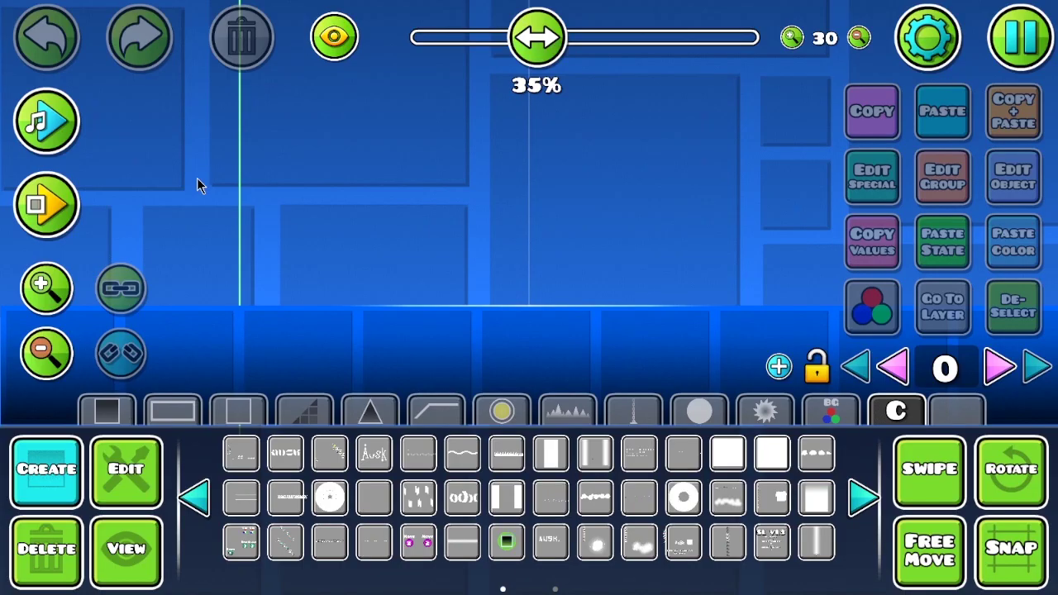
left_click(863, 497)
left_click(683, 497)
left_click(727, 496)
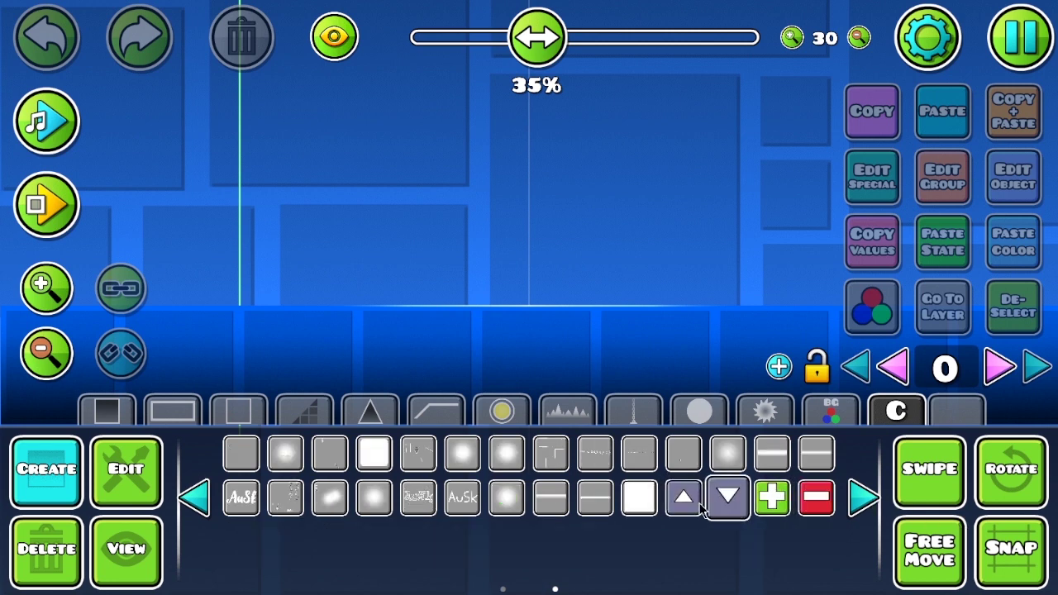
left_click(771, 497)
left_click(817, 497)
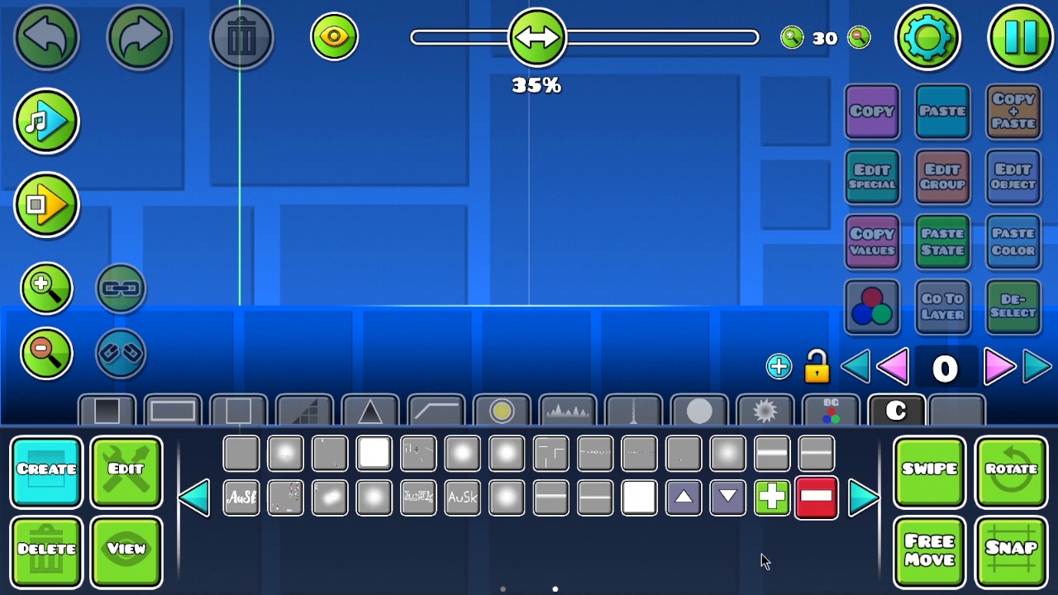
Step: Build a square outlined block with a diagonal criss-cross pattern above the ground
left_click(50, 289)
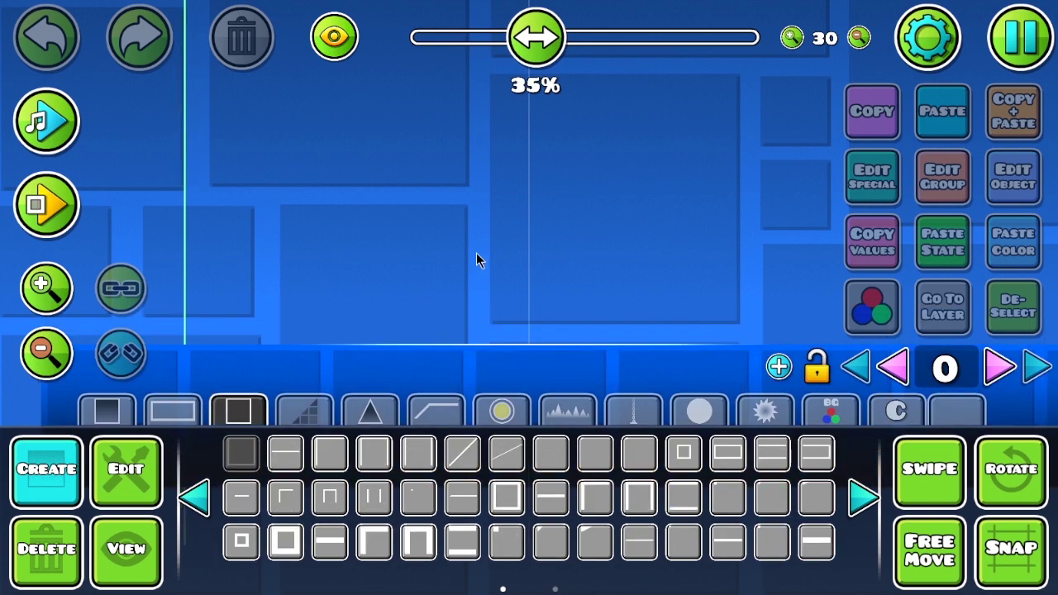
left_click(476, 253)
left_click(570, 412)
Step: Select all parts of the criss-cross block and save them as a new custom object
left_click_drag(559, 129, 367, 273)
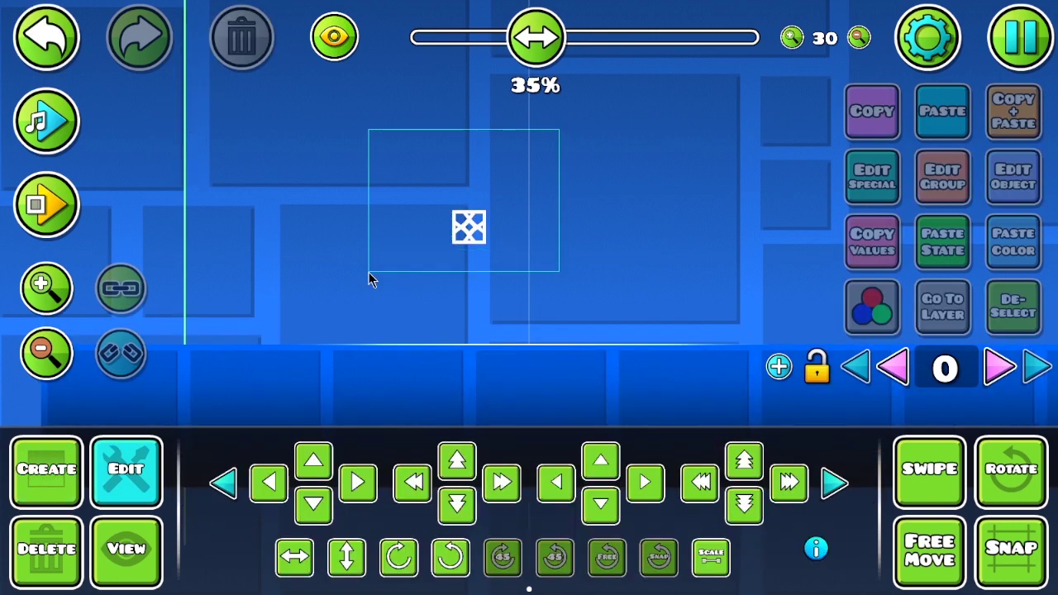
left_click(47, 288)
left_click_drag(591, 339, 666, 368)
left_click(1003, 305)
left_click_drag(660, 269, 554, 238)
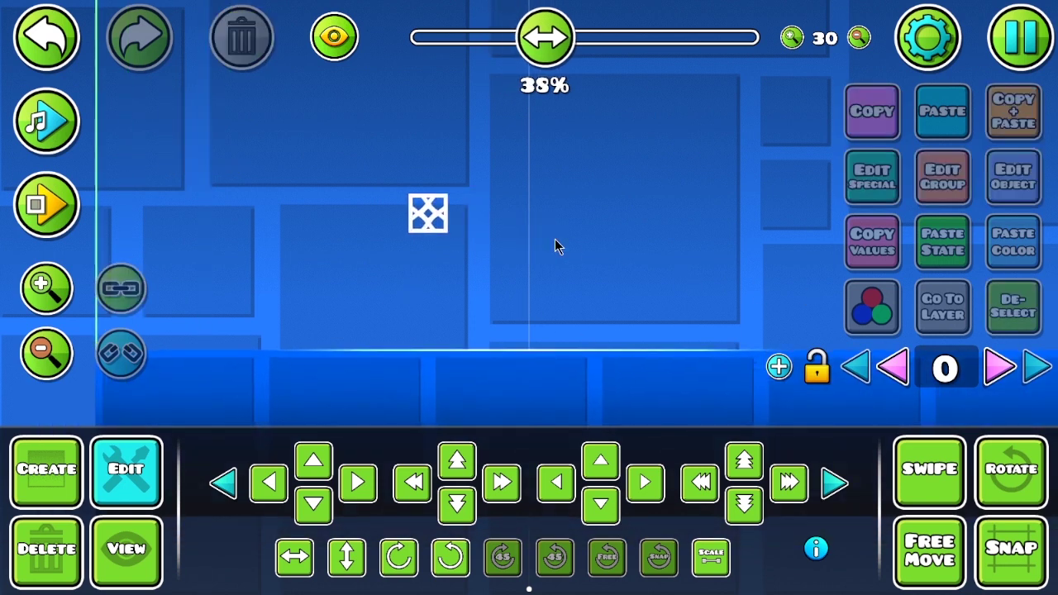
left_click_drag(667, 136, 436, 334)
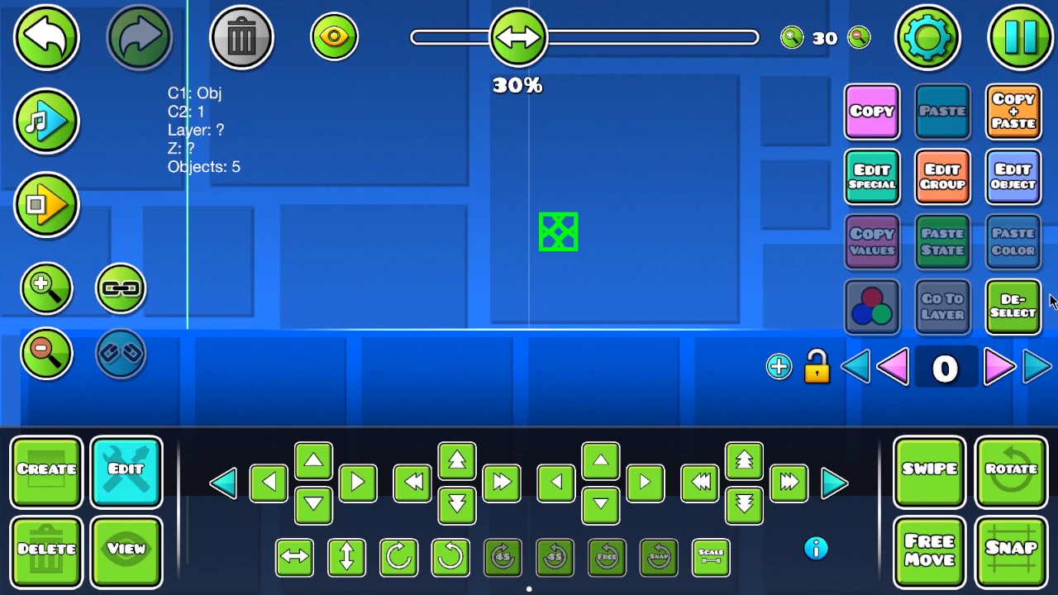
left_click(1010, 309)
left_click_drag(679, 110, 461, 300)
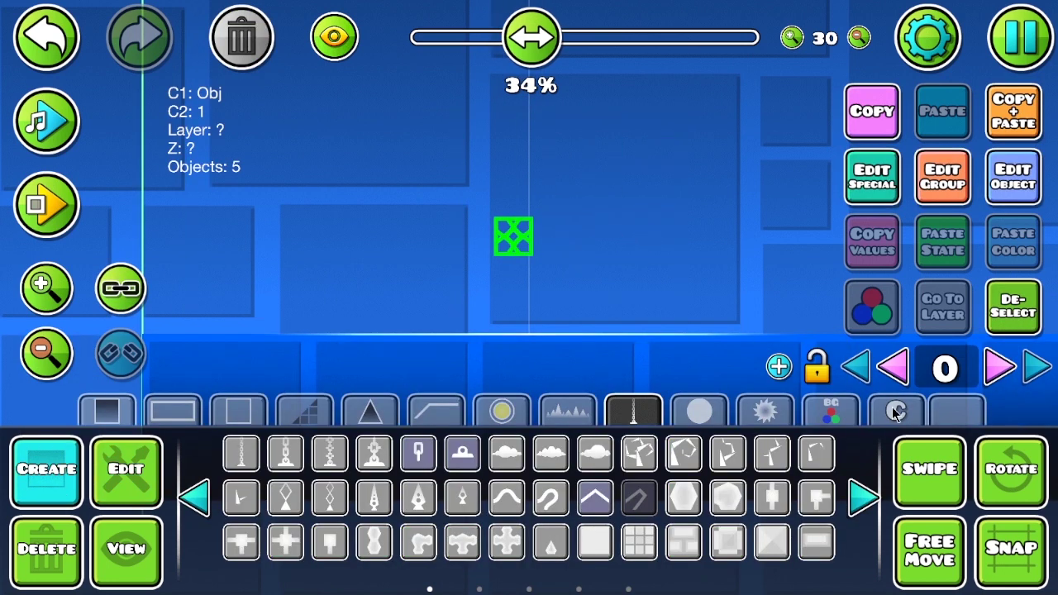
left_click(893, 407)
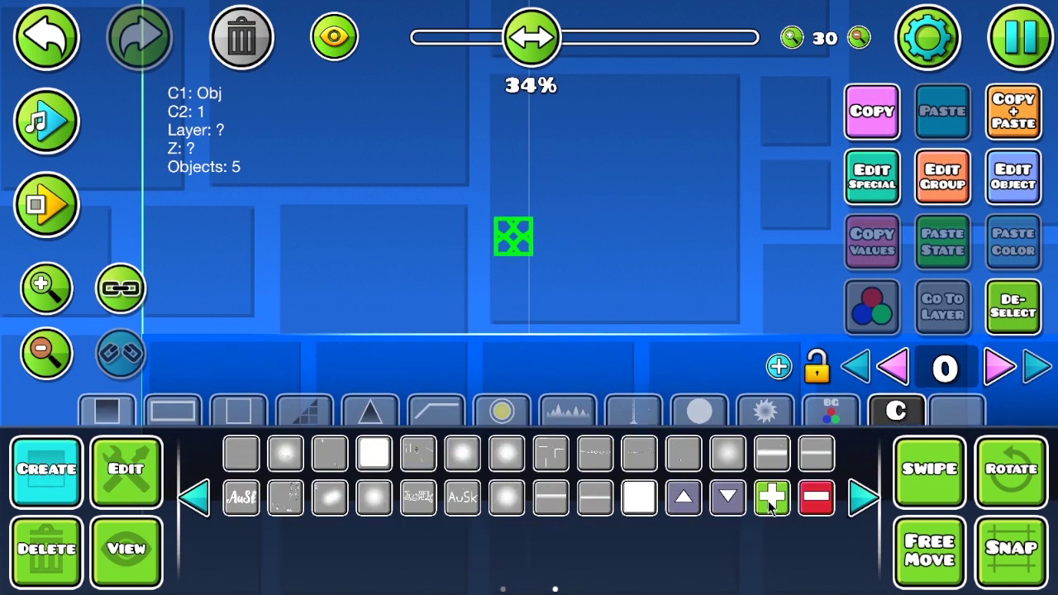
left_click(773, 500)
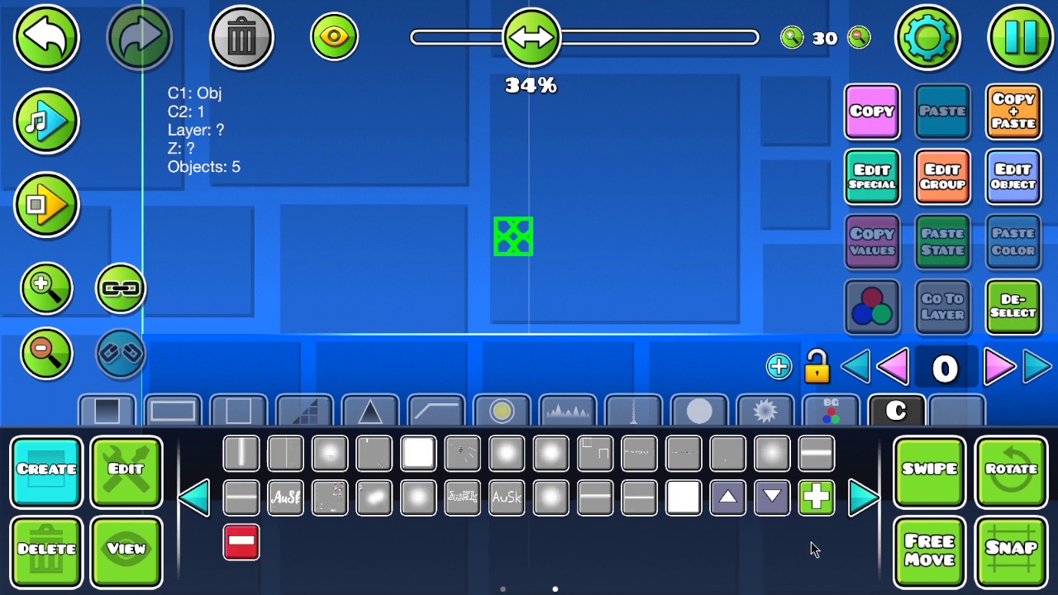
Step: Place four copies of the saved criss-cross block around the original
left_click(864, 496)
left_click(247, 454)
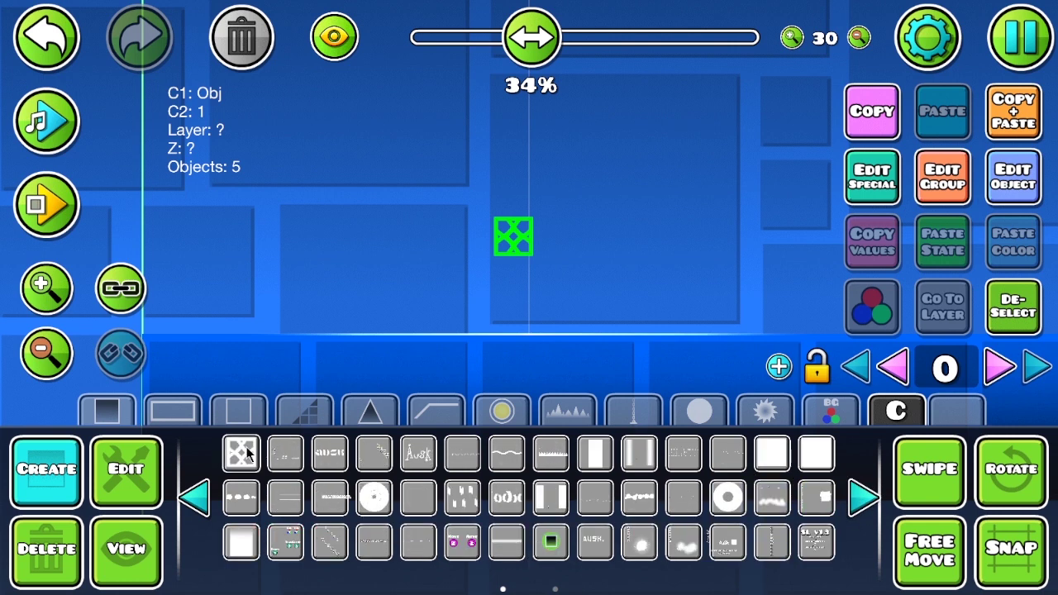
left_click(591, 237)
left_click(318, 236)
left_click(708, 118)
left_click(708, 276)
Step: Duplicate the leftmost criss-cross block, move the duplicate two blocks up and five blocks right, and delete it
key("2")
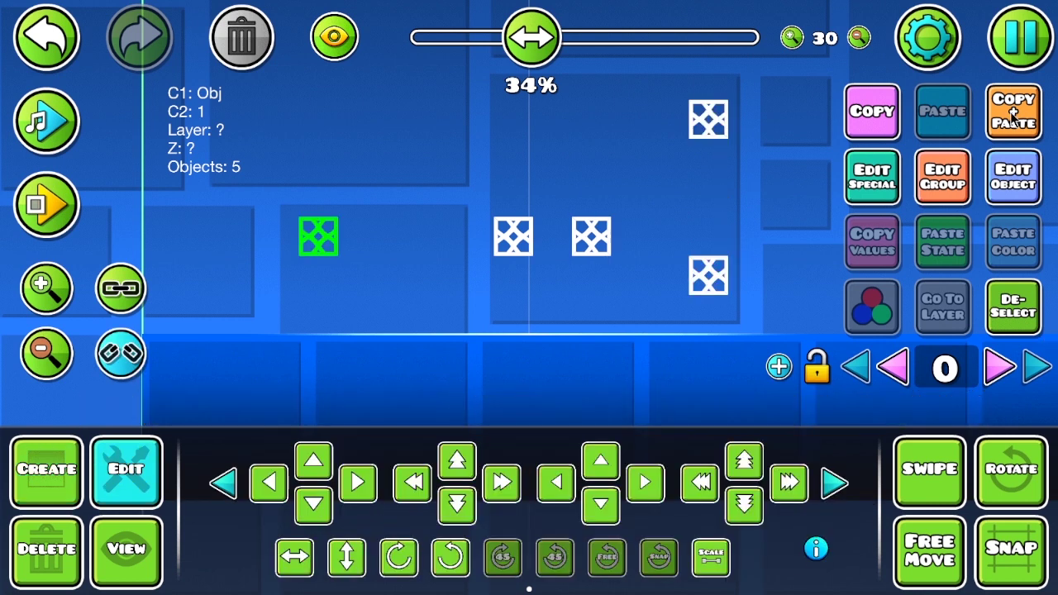
left_click(1010, 112)
key("w")
key("d")
key("d")
key("w")
key("d")
key("d")
key("d")
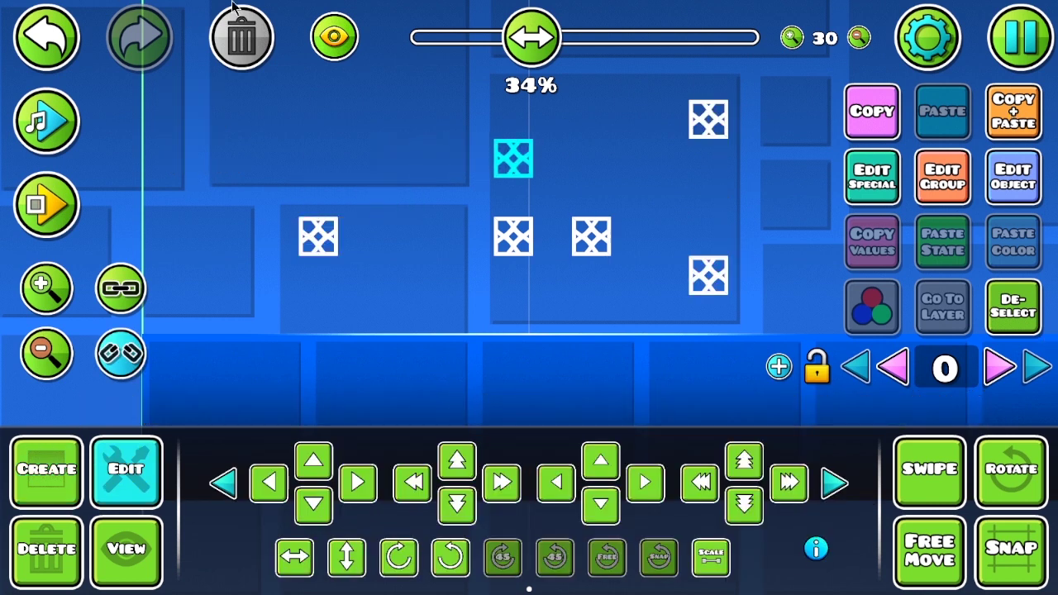
left_click(241, 33)
Step: Save and exit the level, and enter a level name beginning with "Te"
left_click(1046, 27)
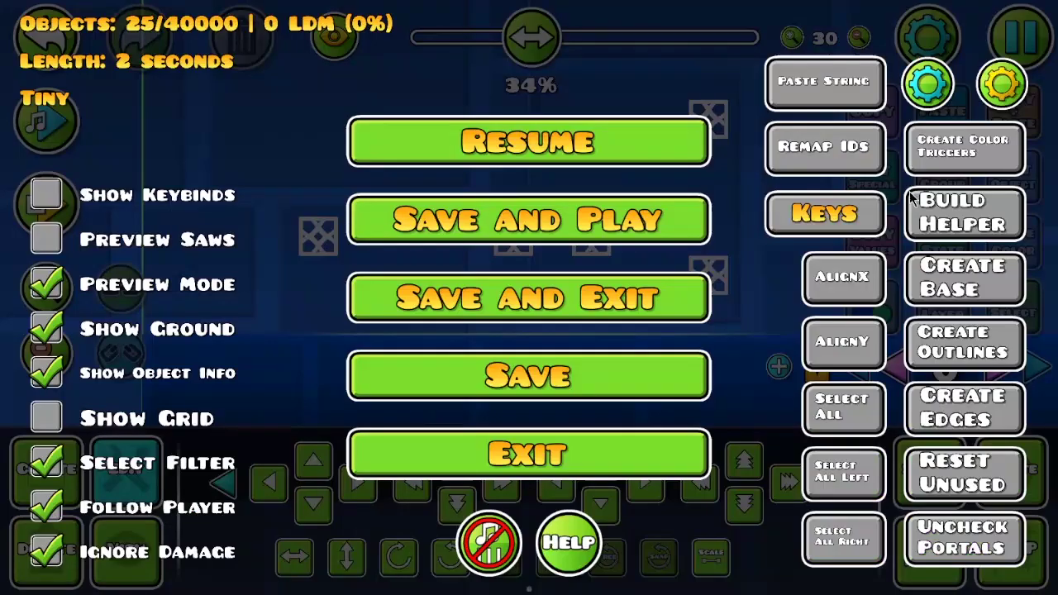
left_click(653, 304)
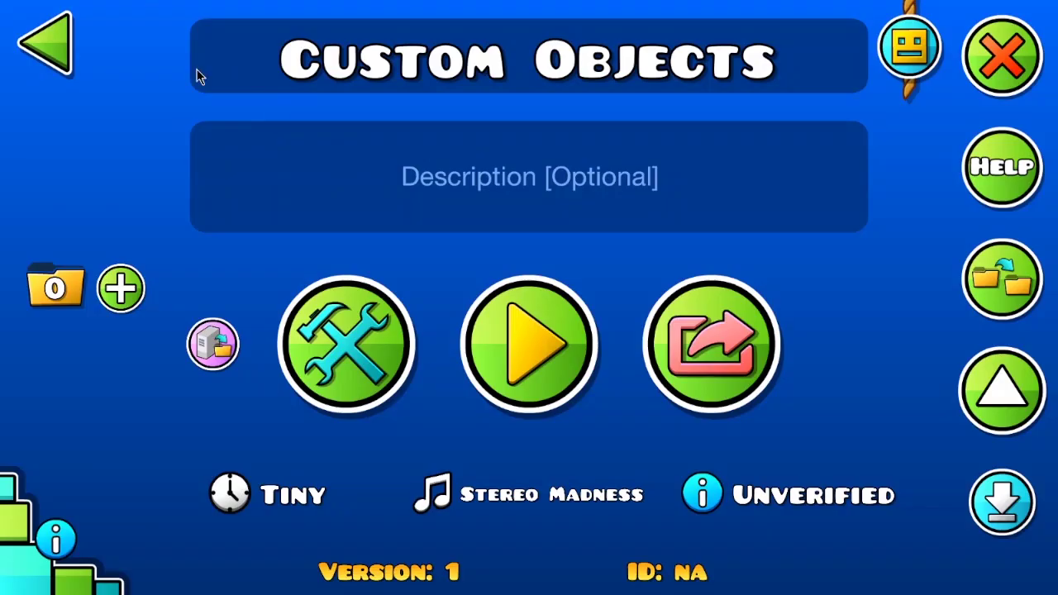
left_click(584, 59)
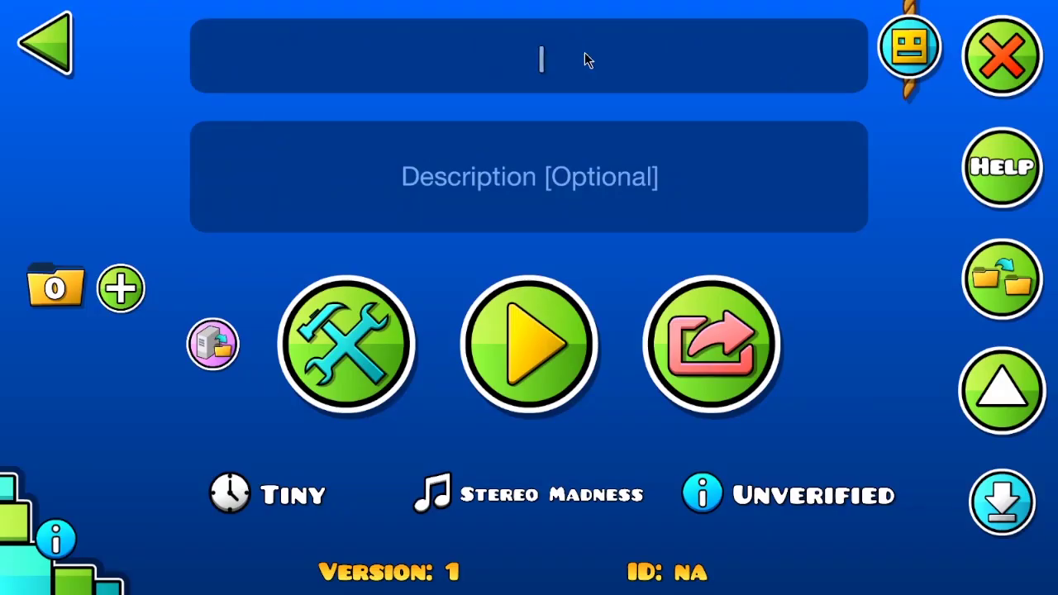
type("Te")
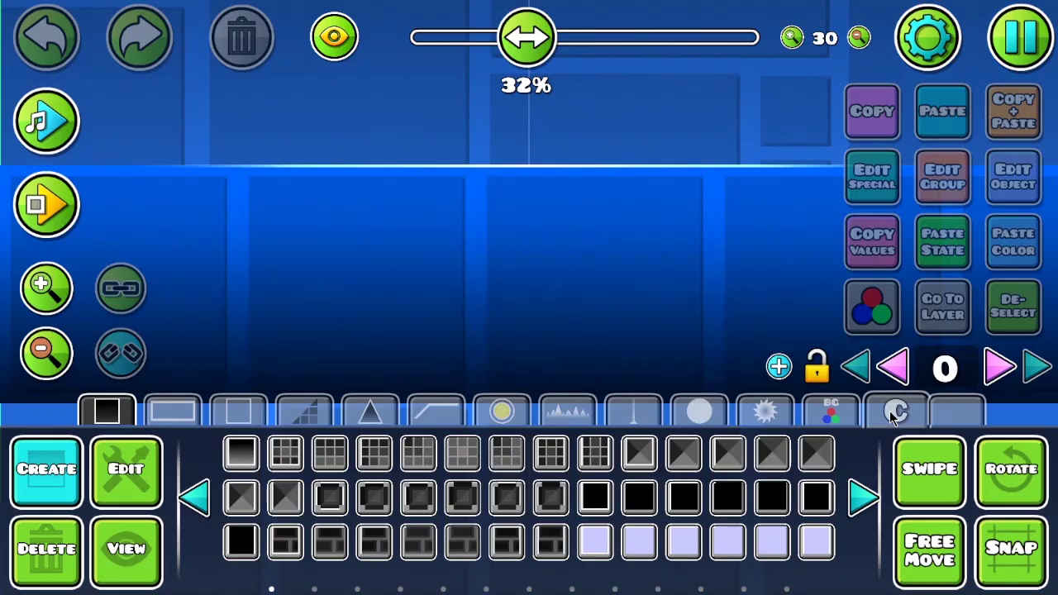
Step: Place the saved criss-cross block custom object in the empty level, just above the ground
left_click(241, 452)
left_click_drag(333, 284, 341, 351)
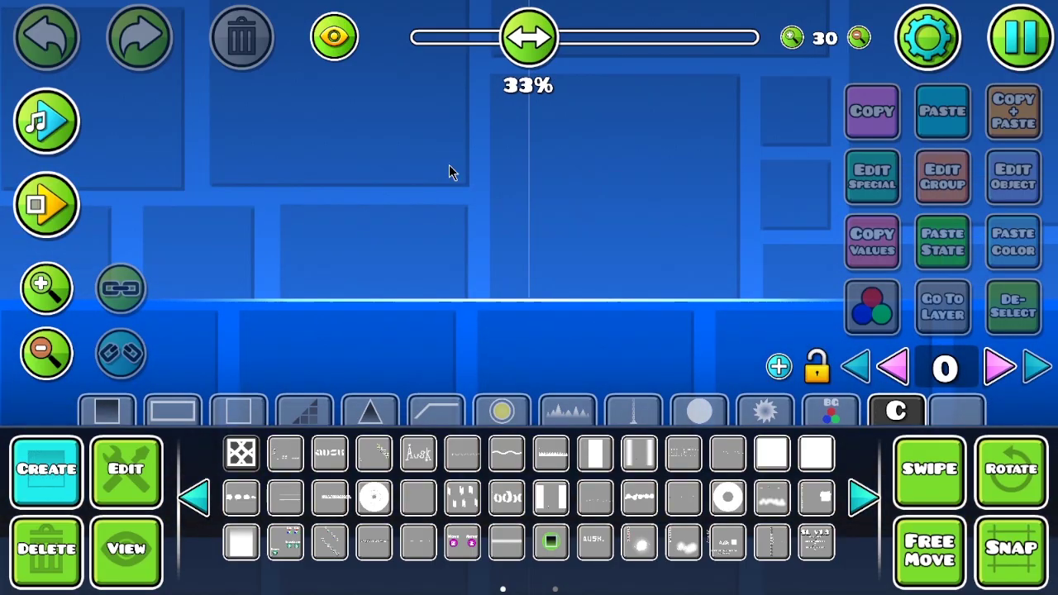
left_click(449, 165)
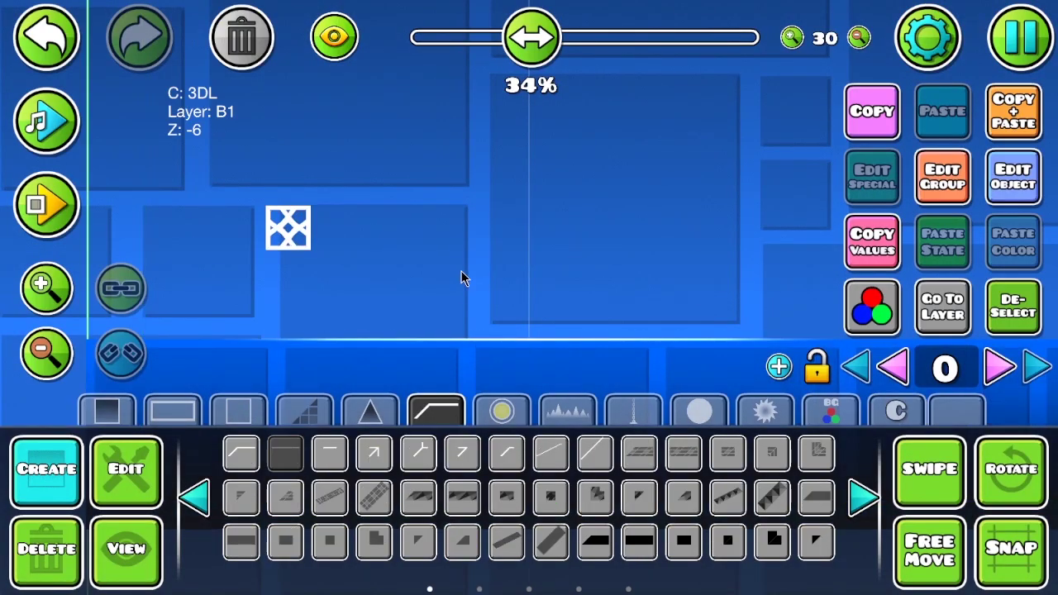
Step: Place a thin line object, rotate it freely, duplicate it and arrange the lines into an A-shaped figure beside the criss-cross block
left_click(465, 271)
key("r")
left_click_drag(578, 266, 569, 338)
key("f")
key("ctrl+d")
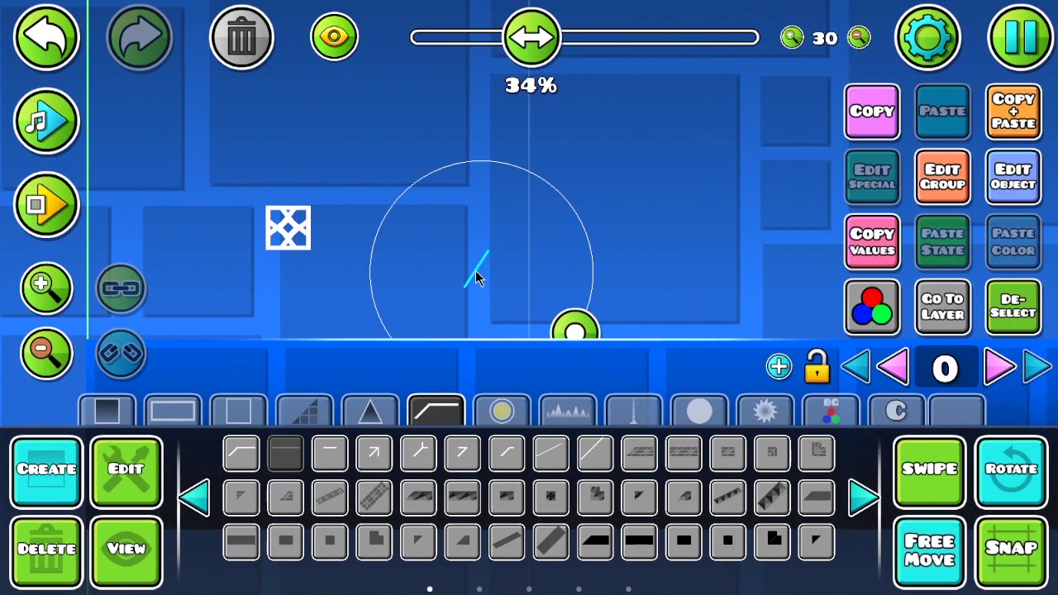
key("alt+q")
key("2")
left_click_drag(477, 269, 504, 275)
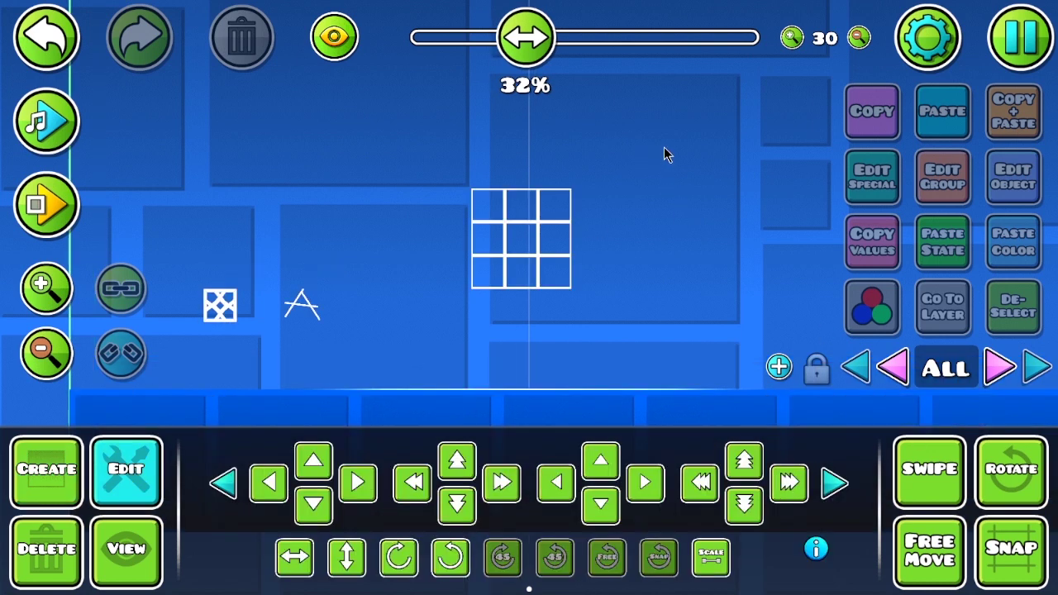
Step: Duplicate the 3×3 grid of outlined squares repeatedly, offsetting the copies until they form a grid eight squares wide and five high
left_click_drag(620, 138, 411, 325)
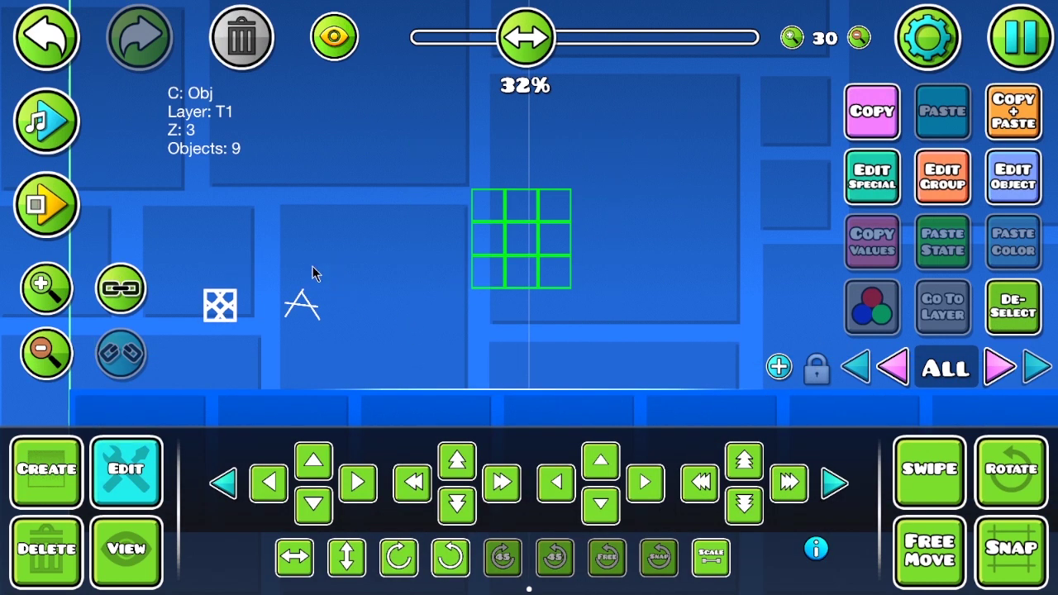
left_click(1009, 288)
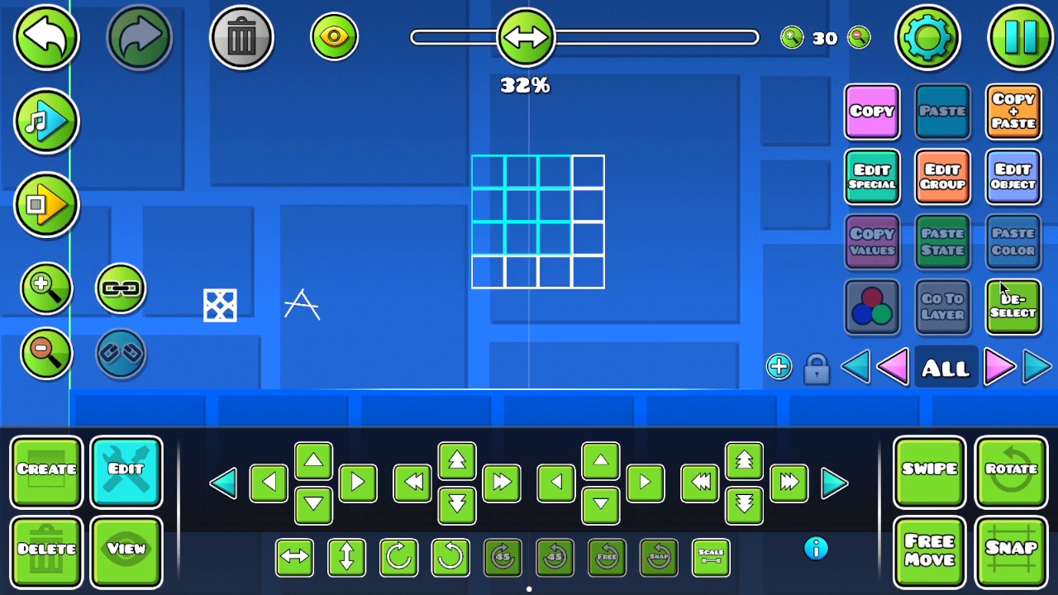
key("ctrl+d")
key("a")
key("ctrl+d")
key("s")
key("ctrl+d")
key("s")
key("ctrl+d")
key("d")
left_click(1008, 319)
Step: Select the whole 8×5 grid and try to save it as a custom object
left_click_drag(727, 137, 397, 335)
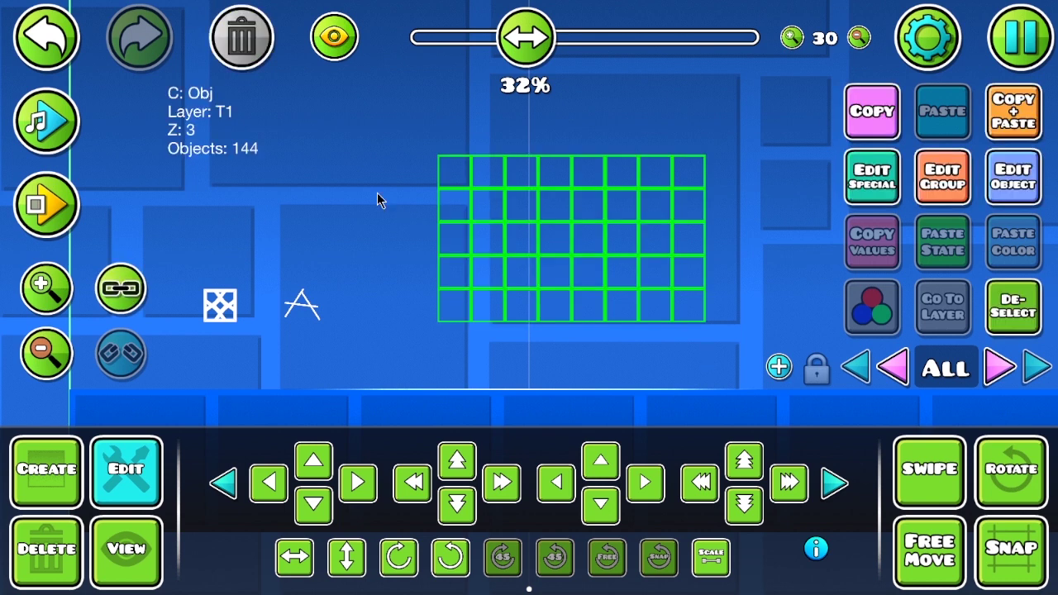
key("1")
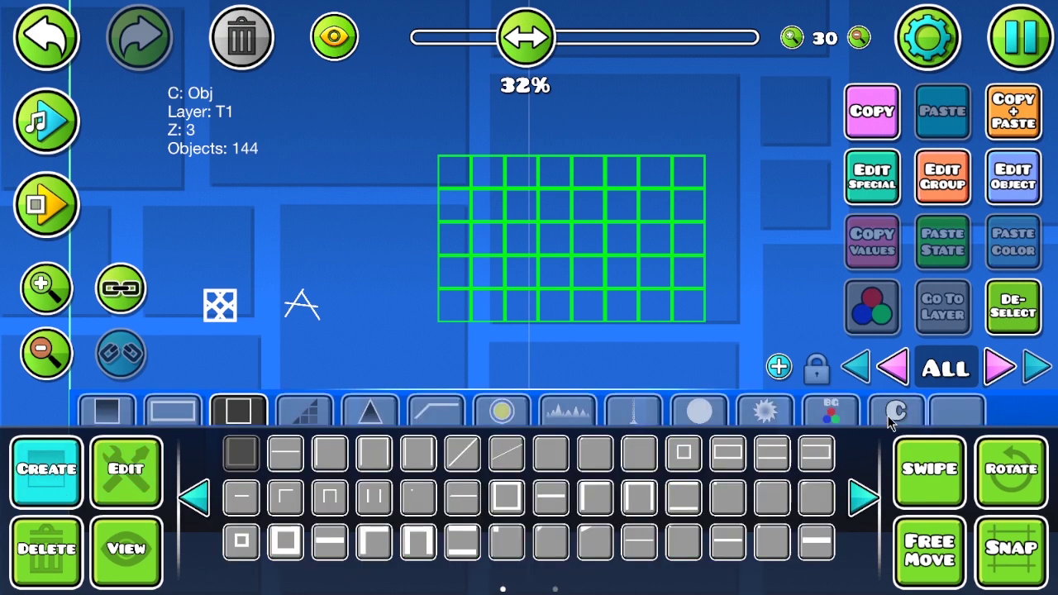
left_click(893, 417)
left_click(815, 500)
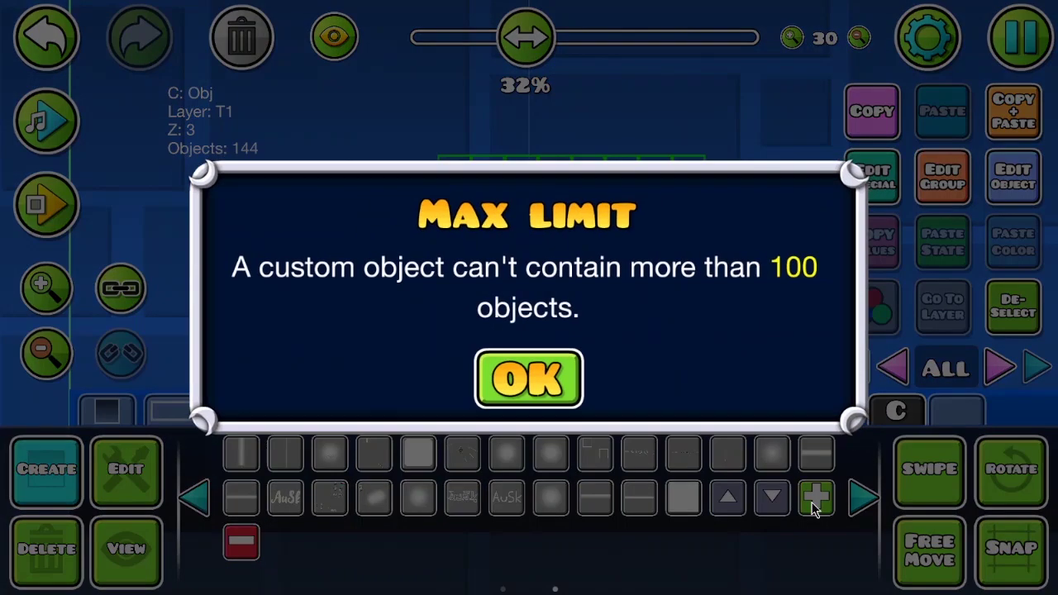
left_click(543, 380)
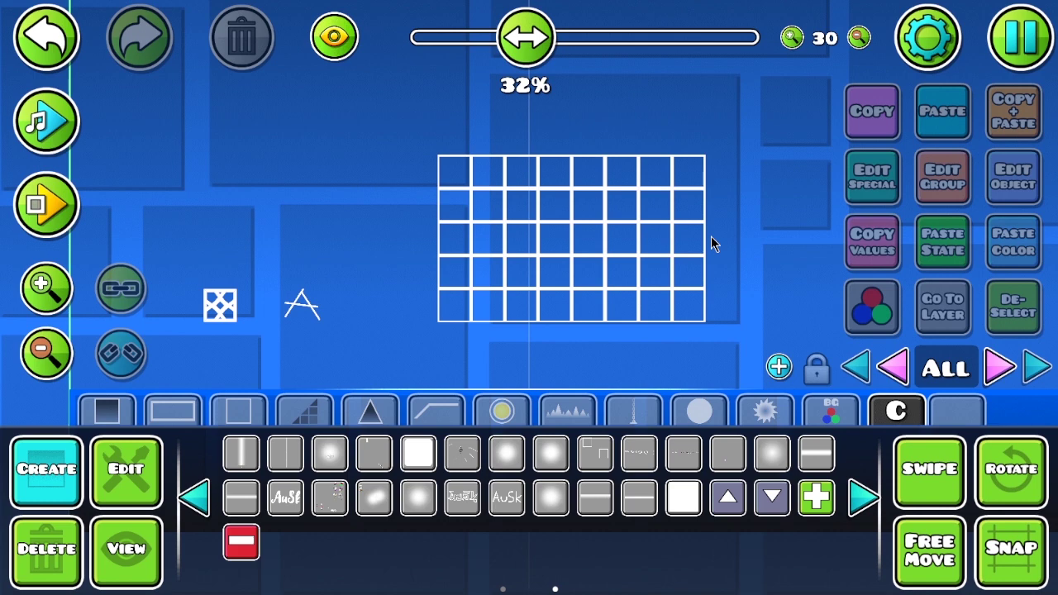
Step: Enable the Custom Object Bypass option in the mod menu and return to the editor
key("Tab")
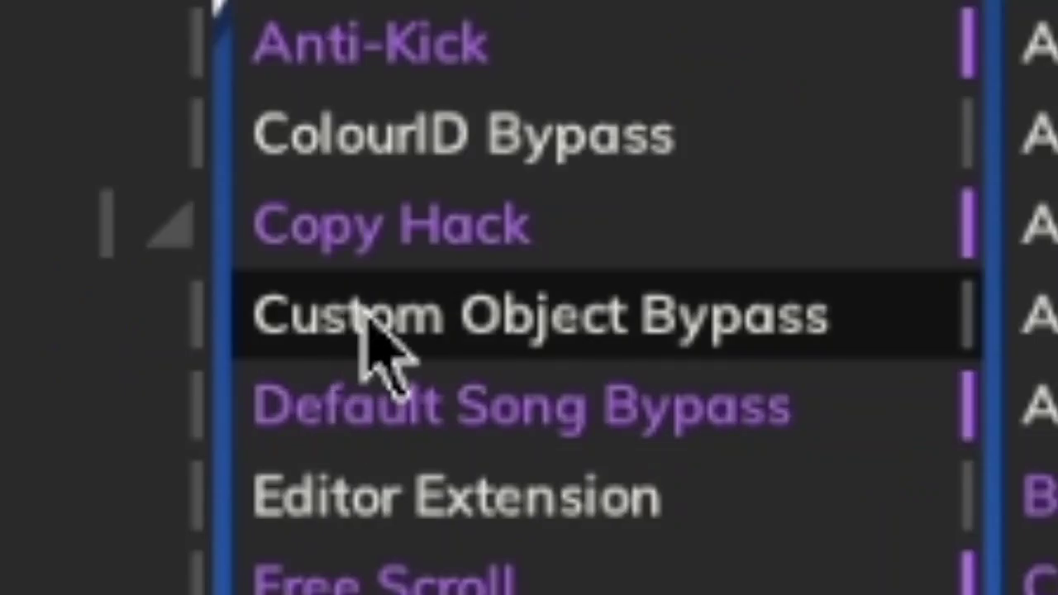
left_click(368, 322)
key("Tab")
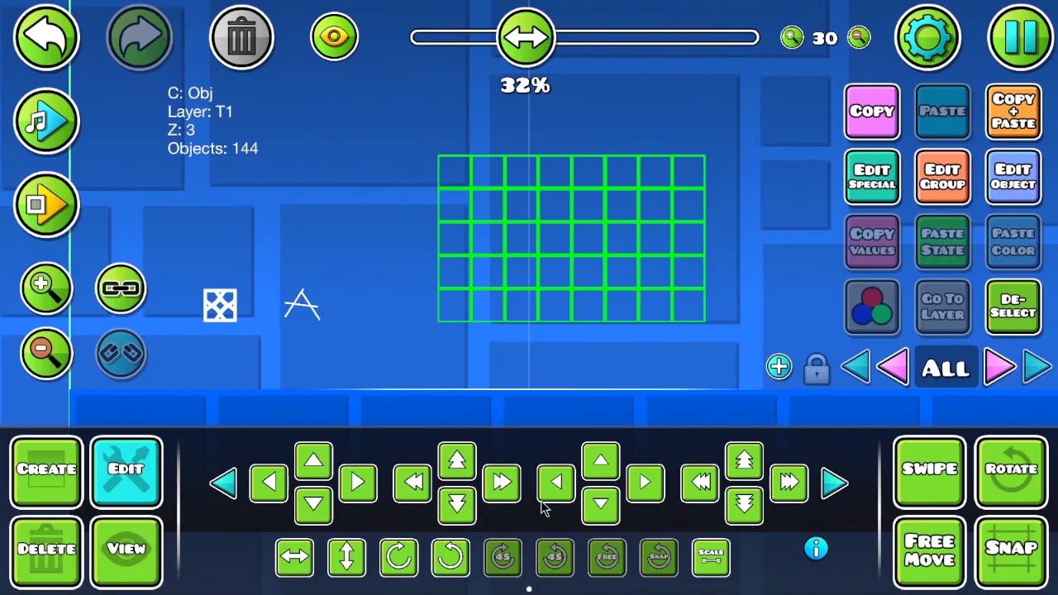
Step: Select the 8×5 grid, duplicate it and move the duplicate up four blocks to extend the grid to nine rows
left_click_drag(399, 132, 641, 281)
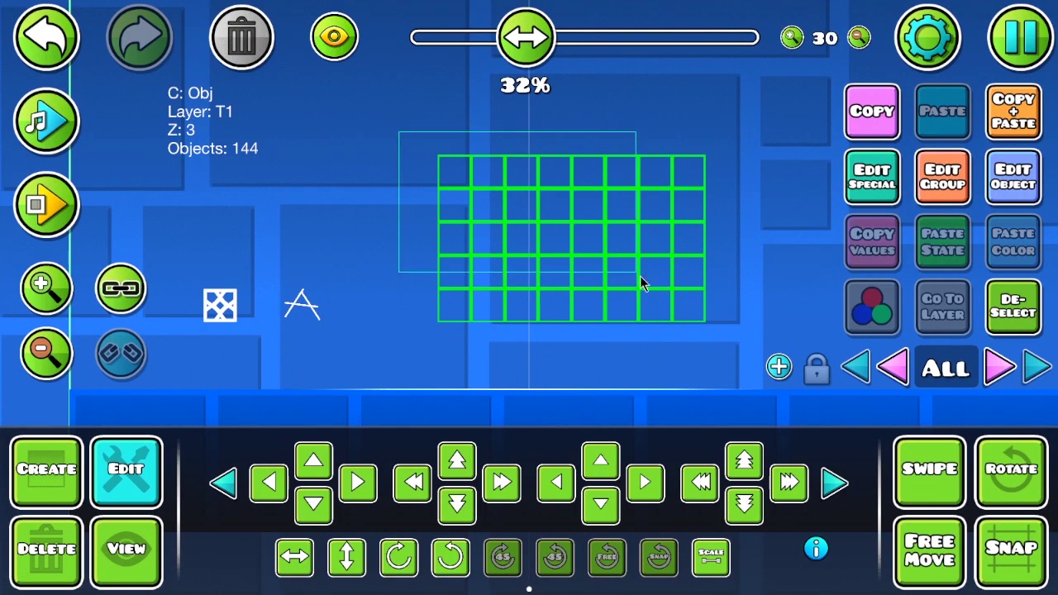
key("ctrl+d")
key("w")
key("w")
key("w")
key("w")
Step: Select the entire 8×9 grid and save it as a new custom object
left_click_drag(392, 350, 794, 5)
left_click_drag(717, 197, 683, 251)
key("1")
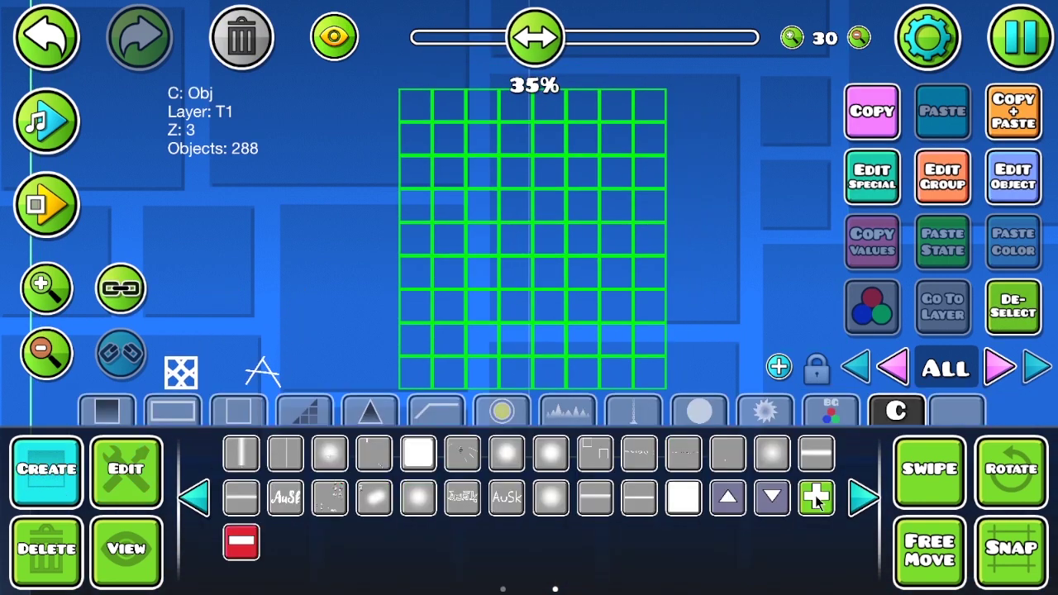
left_click(816, 496)
Step: Place a copy of the saved grid custom object to the right of the original grid and delete that copy
left_click(862, 502)
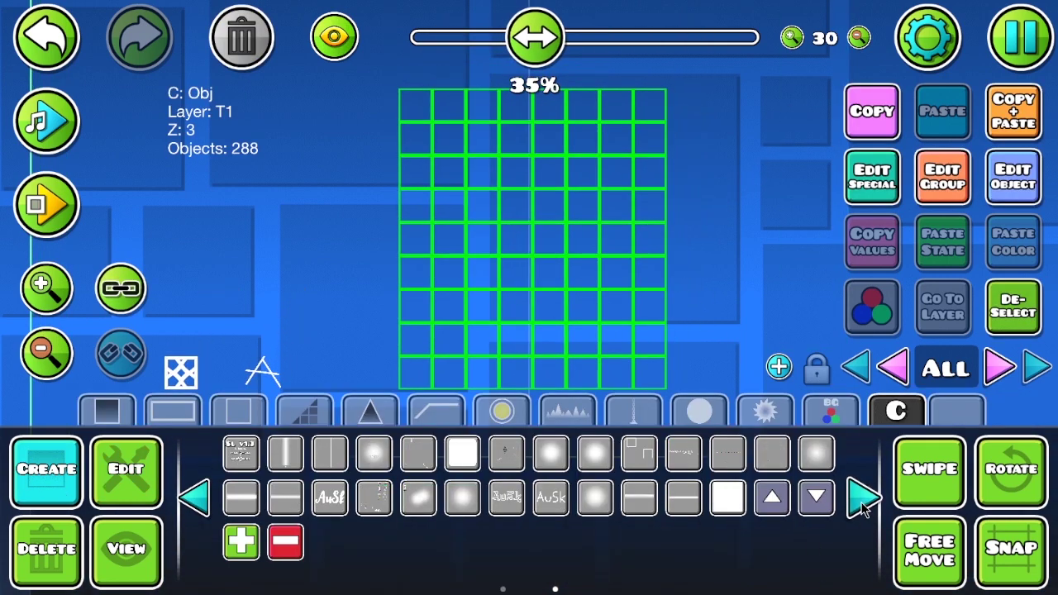
left_click_drag(343, 276, 55, 287)
left_click(43, 363)
left_click(43, 363)
left_click(43, 363)
left_click(654, 191)
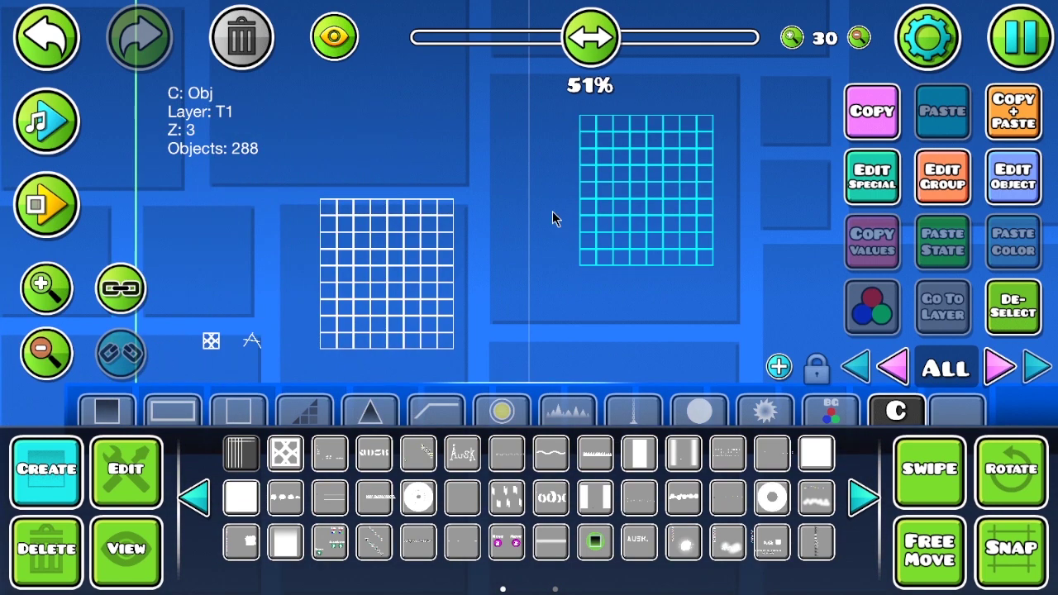
key("Delete")
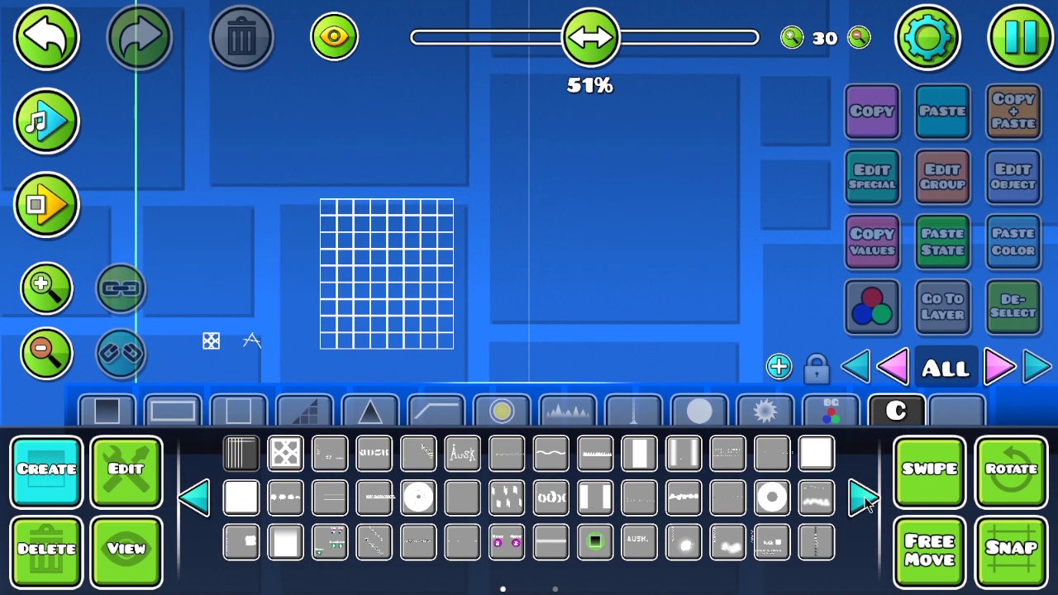
left_click(864, 499)
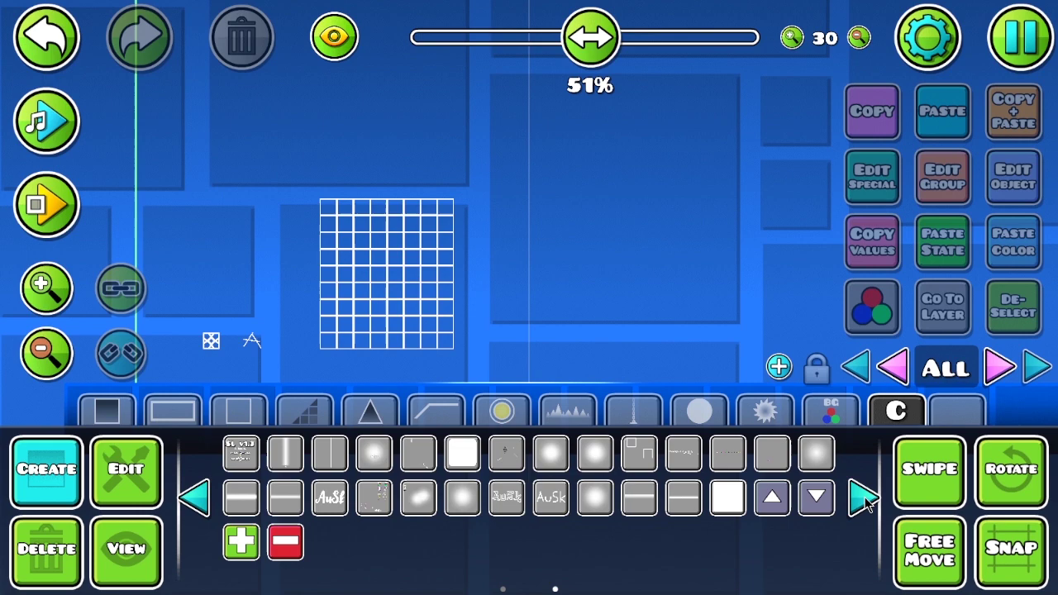
Step: Select the three-line shape beside the small square and try to save it as a new custom object
left_click(195, 500)
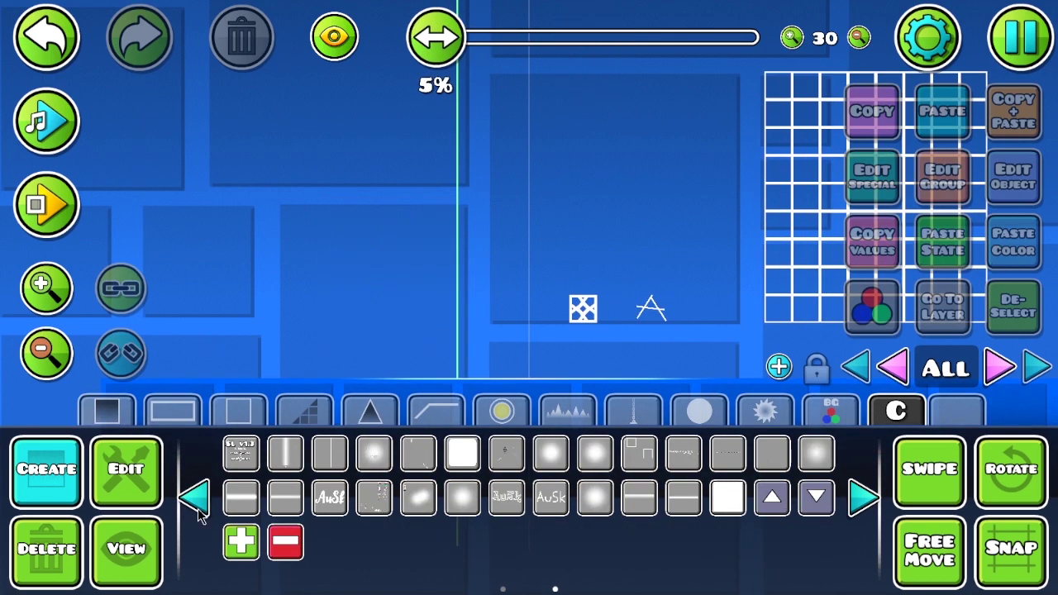
left_click(194, 500)
left_click(871, 505)
key("2")
left_click_drag(699, 212, 616, 361)
left_click_drag(393, 244, 280, 229)
left_click(31, 288)
left_click(31, 288)
key("1")
left_click(251, 538)
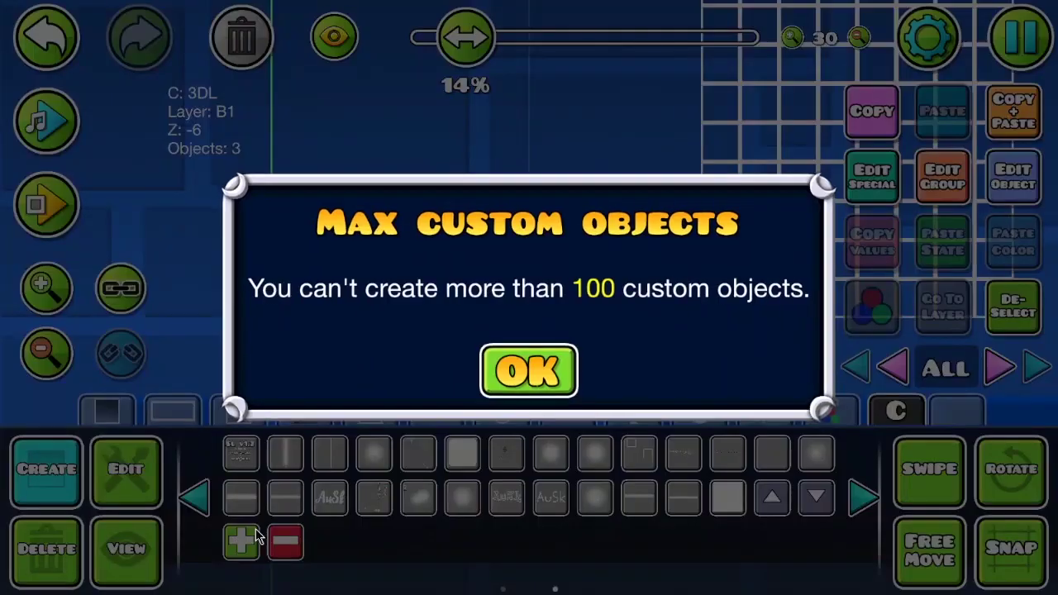
left_click(543, 370)
left_click_drag(537, 252, 481, 250)
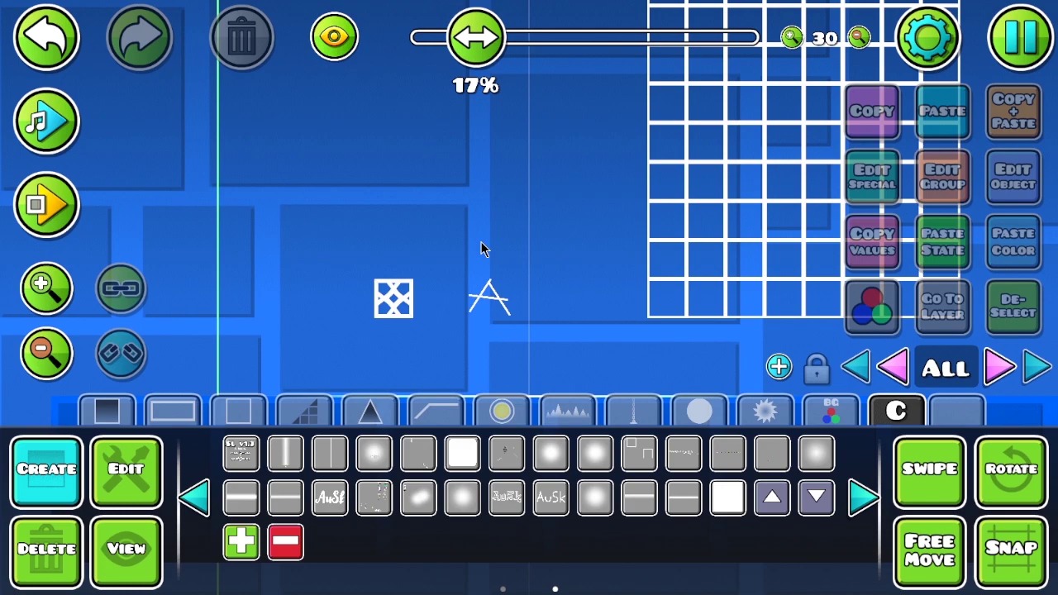
Step: Check the Custom Object Bypass option in the mod menu and return to the editor
scroll(502, 315, "down", 2)
left_click_drag(502, 315, 433, 344)
key("Tab")
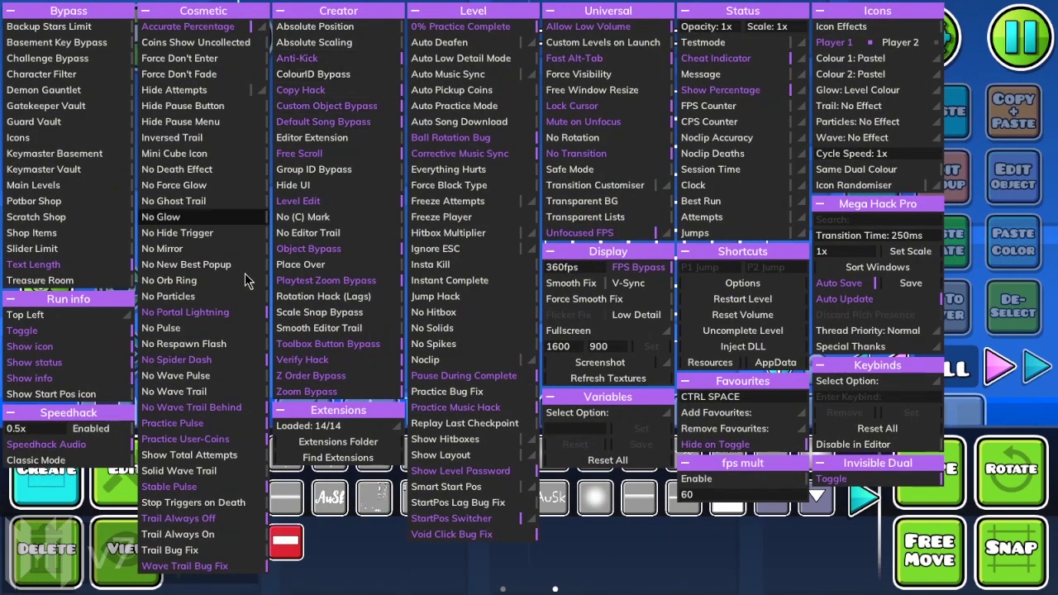
key("Tab")
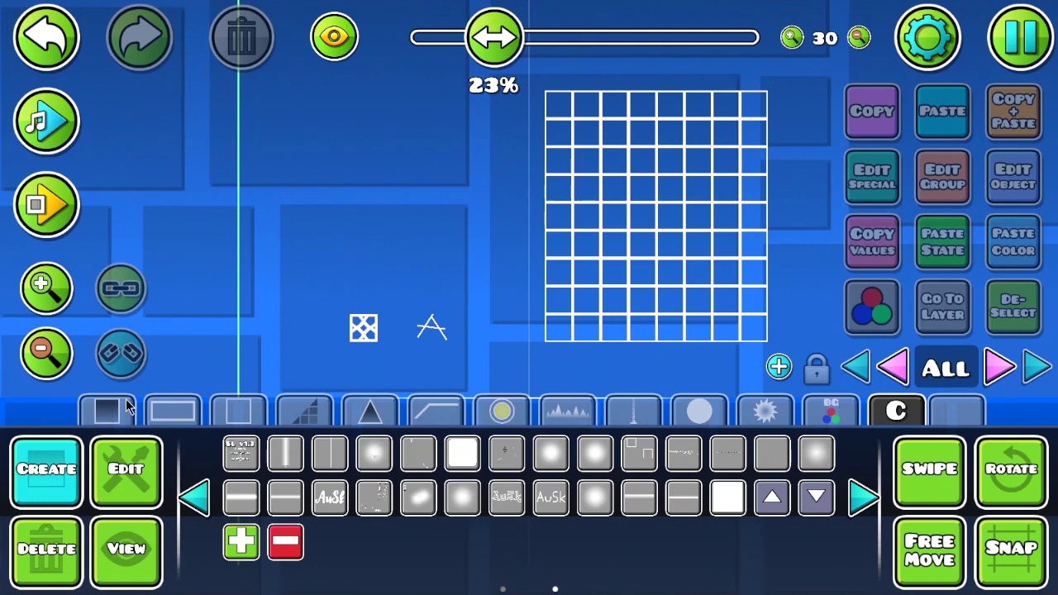
Step: Select the grid, the small square and the line shape and delete them all from the level
left_click(48, 351)
left_click_drag(480, 243, 510, 213)
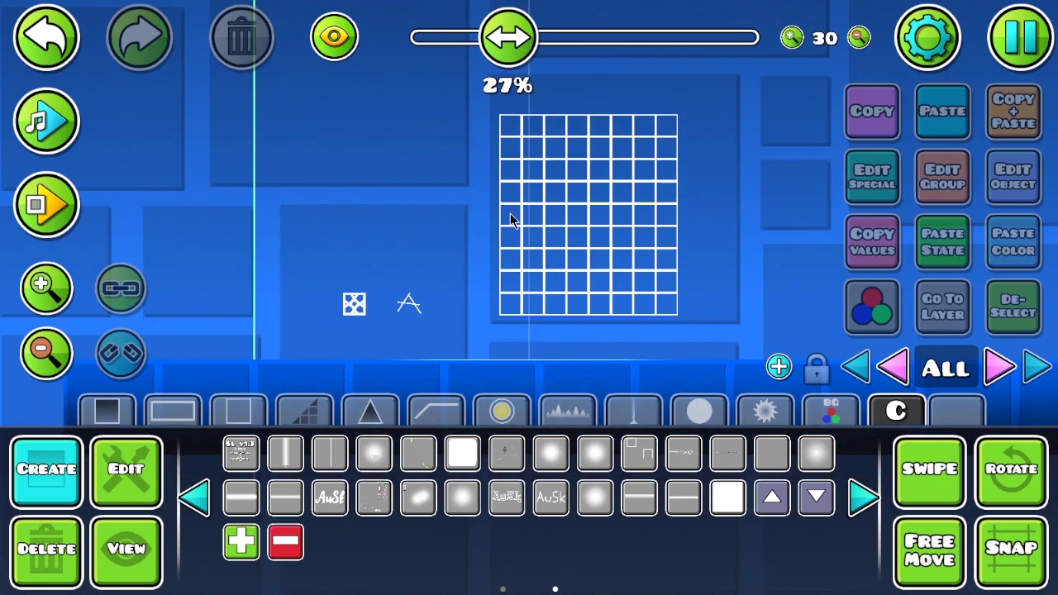
key("2")
left_click_drag(728, 72, 207, 390)
key("1")
left_click(263, 20)
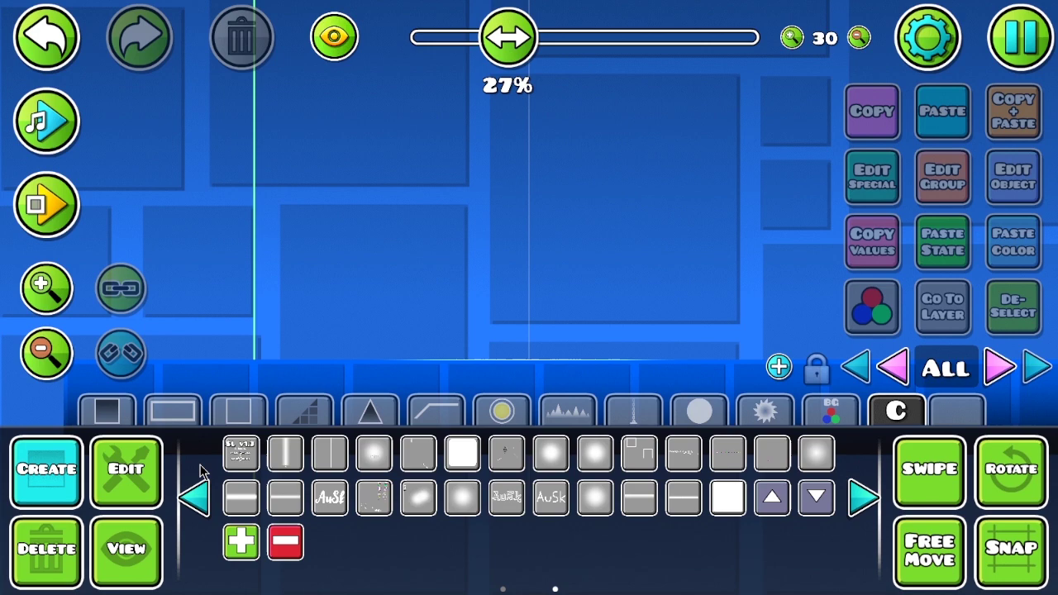
Step: Place the saved custom object containing two Move triggers and turn off Free Move and Snap
left_click(195, 496)
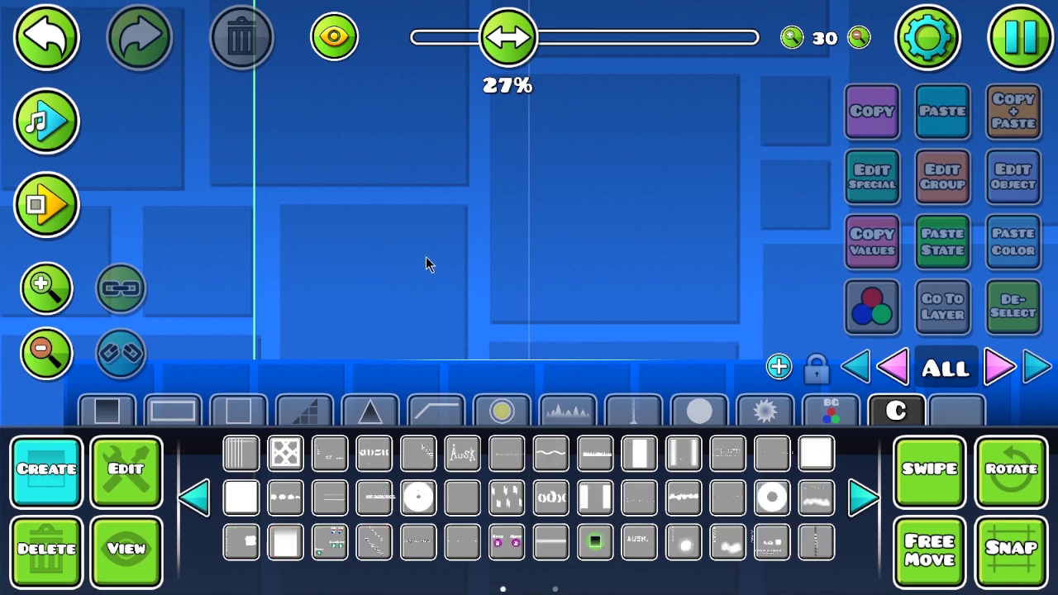
left_click(506, 542)
key("2")
left_click_drag(438, 207, 368, 254)
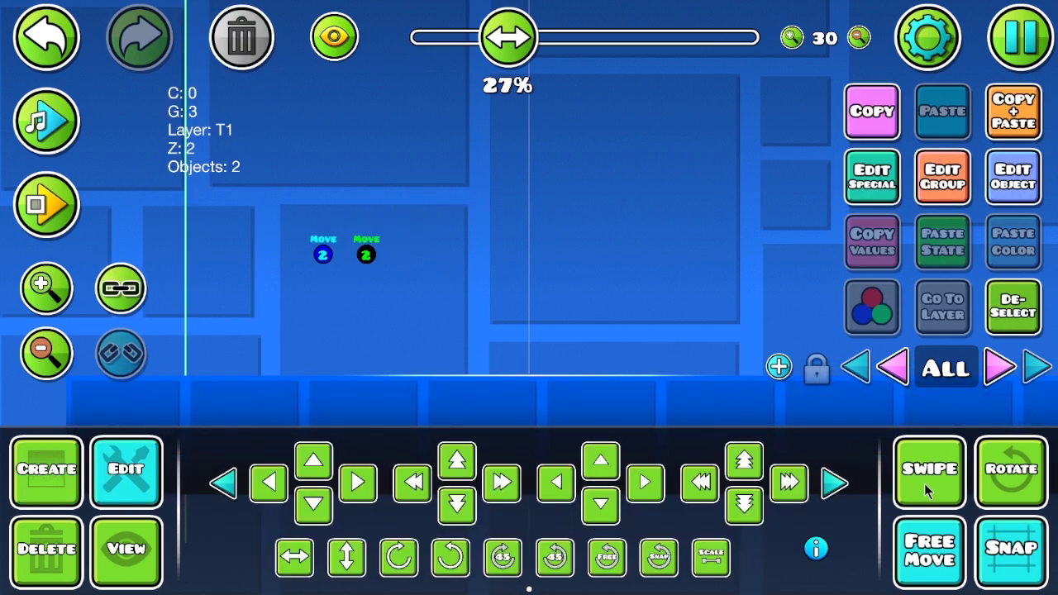
left_click(924, 549)
left_click(985, 567)
Step: Move the two placed Move triggers up one block and deselect them
key("1")
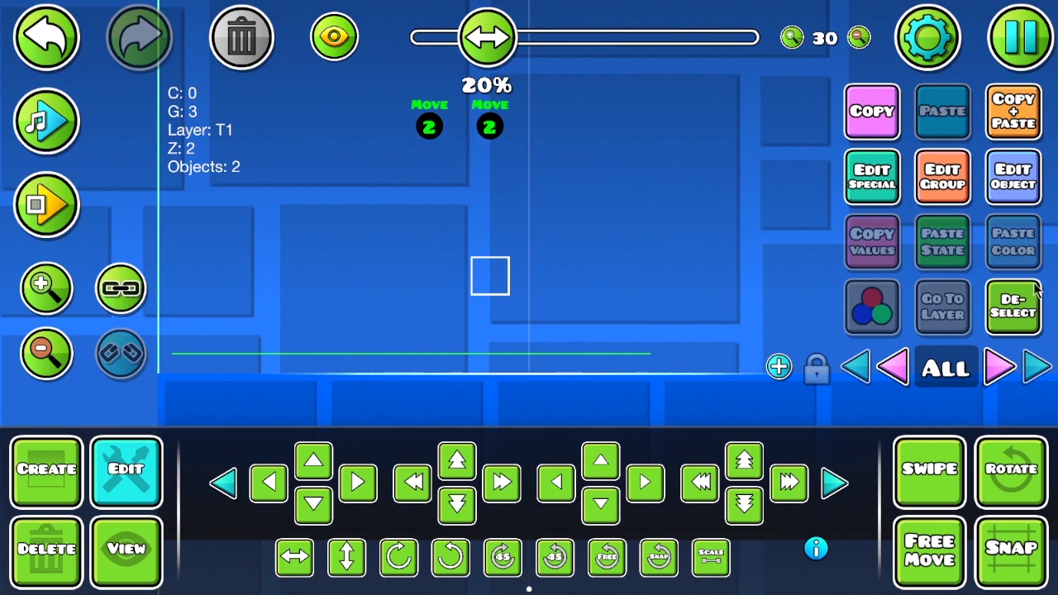
key("w")
left_click(1034, 286)
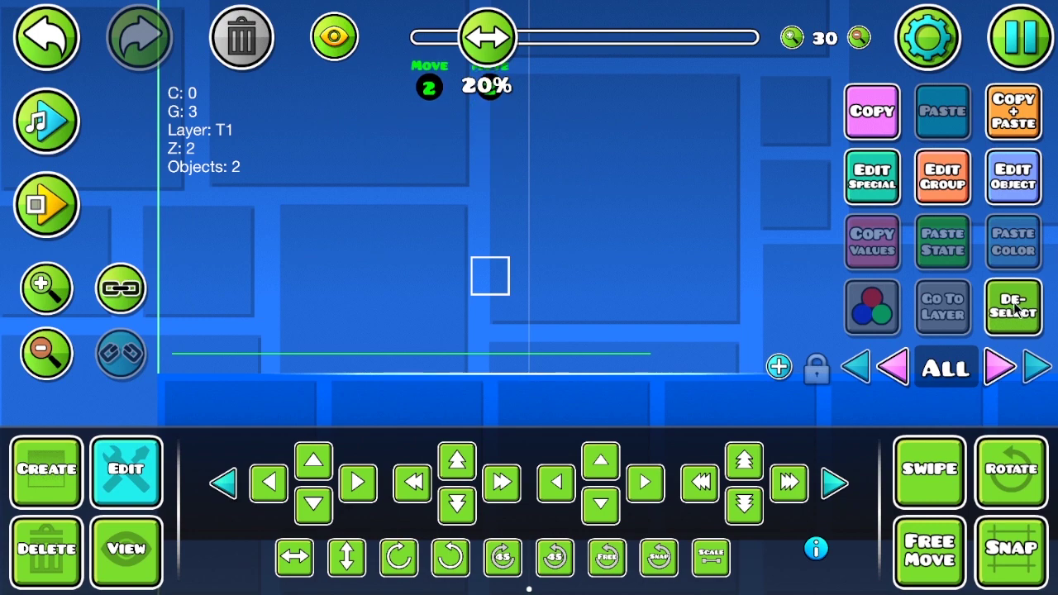
key("Return")
key("Return")
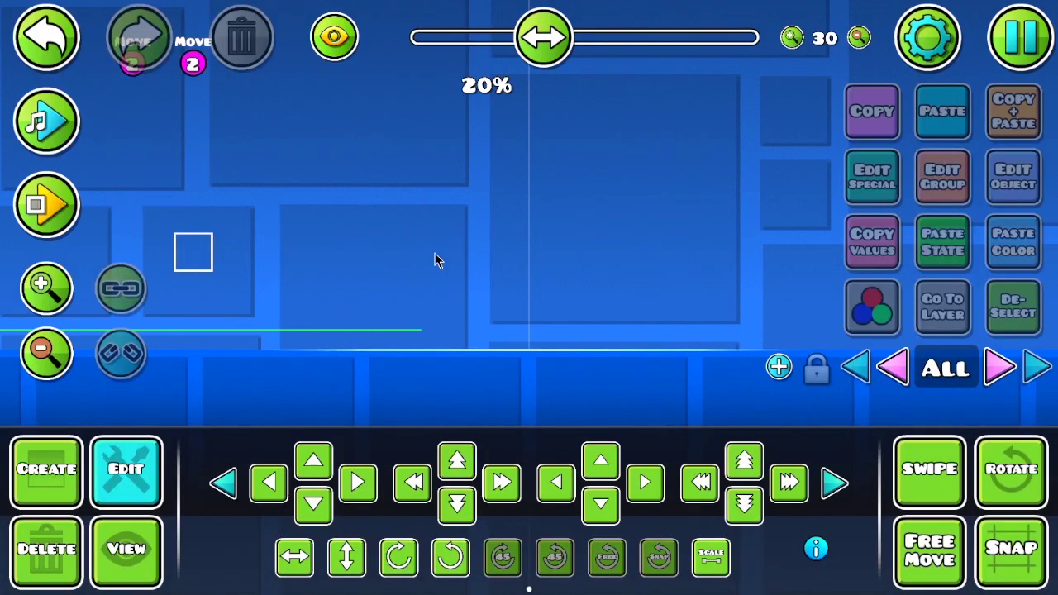
Step: Clear the Move triggers, place the custom object made of Col and Spawn triggers, and select all its triggers
left_click_drag(435, 252, 660, 296)
left_click_drag(488, 217, 357, 336)
left_click(1013, 291)
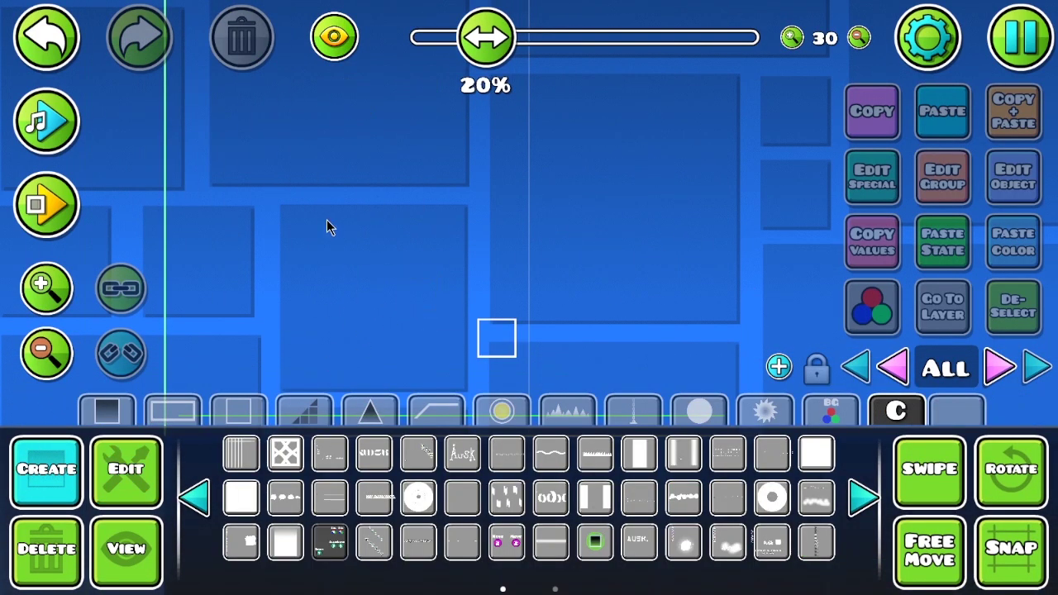
key("2")
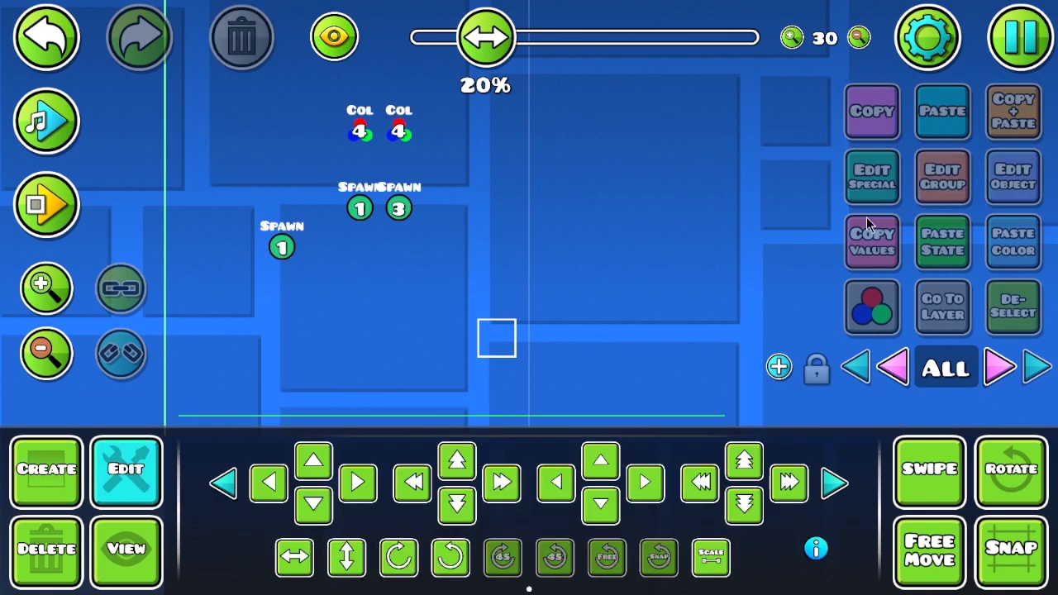
left_click_drag(430, 281, 217, 90)
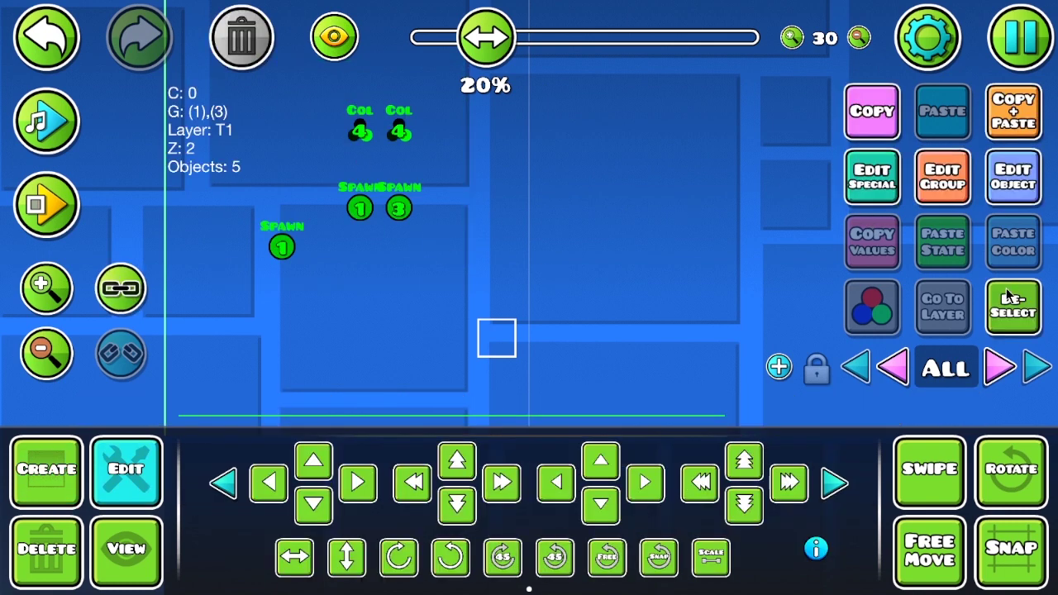
Step: Select the placed Col and Spawn triggers and delete them from the level
left_click(47, 122)
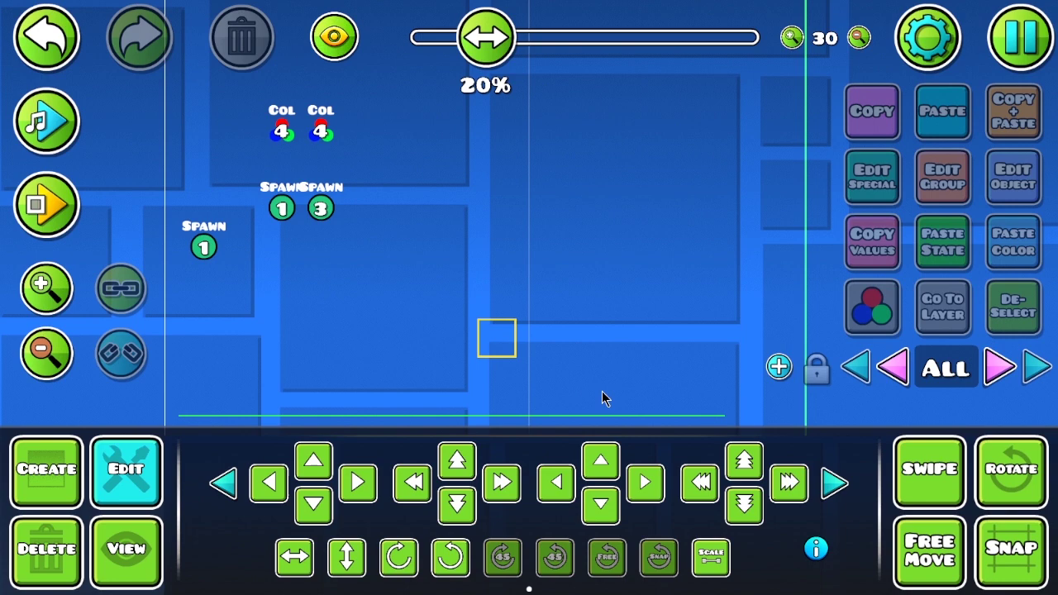
left_click_drag(602, 397, 91, 58)
key("1")
left_click(220, 33)
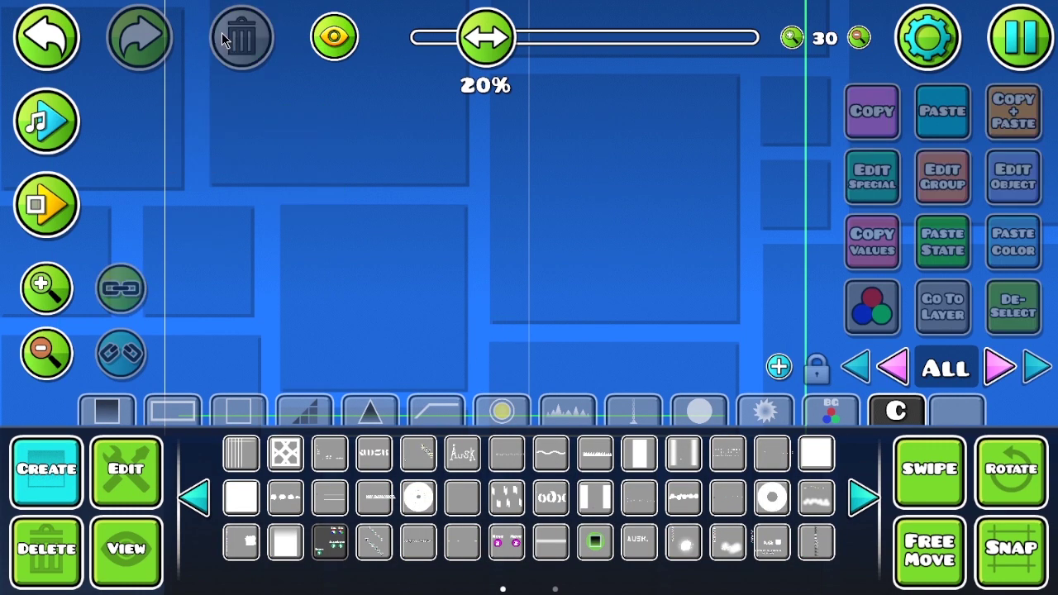
Step: Remove the first custom object, the saved grid, from the custom object list
left_click(237, 444)
left_click(188, 507)
left_click(285, 541)
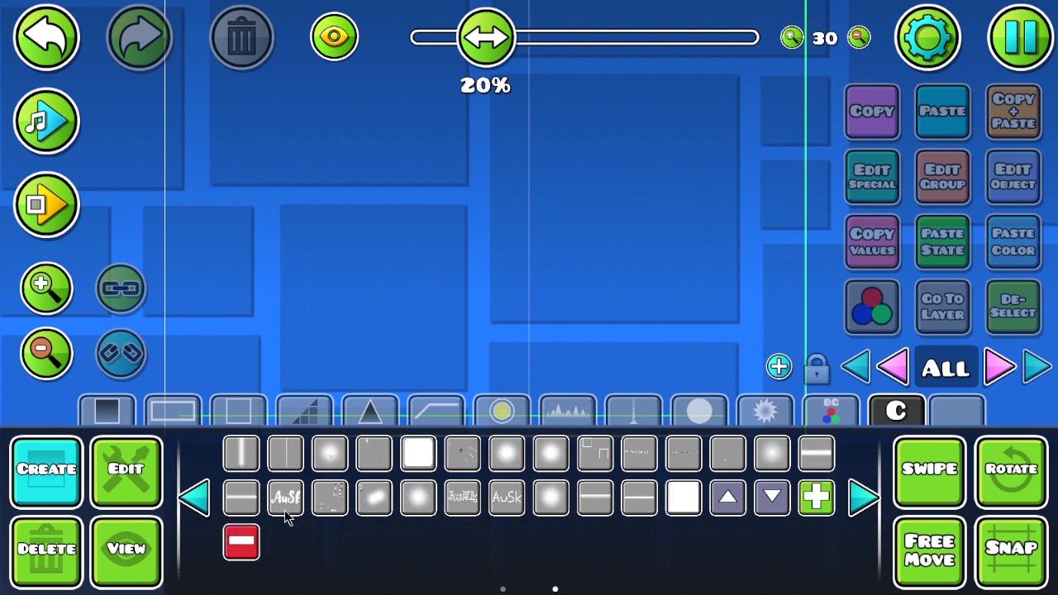
Step: Browse the saved custom objects, place the one with the row of black decorations, and delete the placed copy
left_click(236, 506)
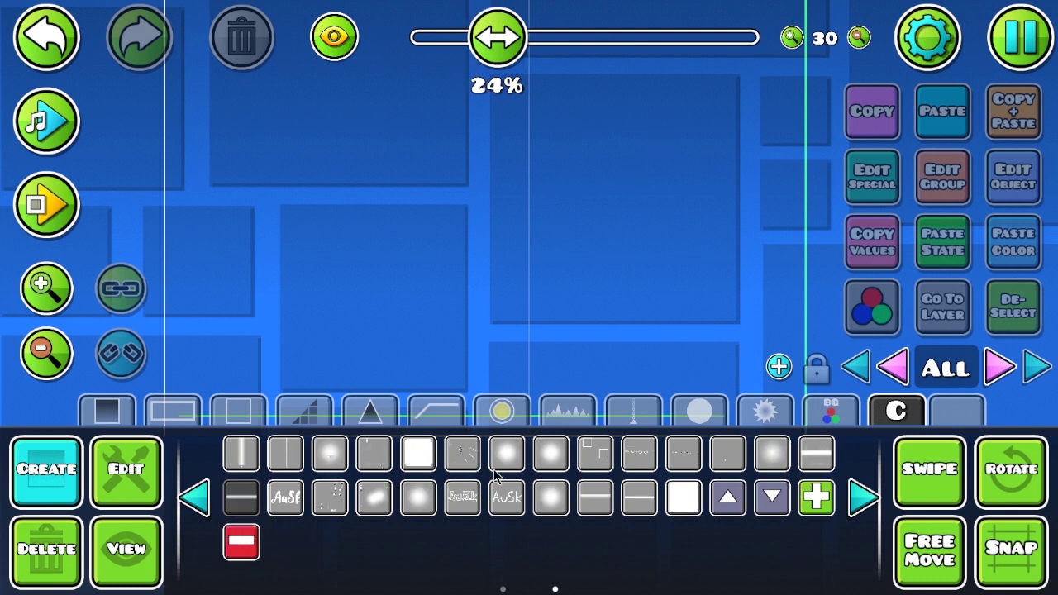
left_click(43, 353)
left_click(556, 506)
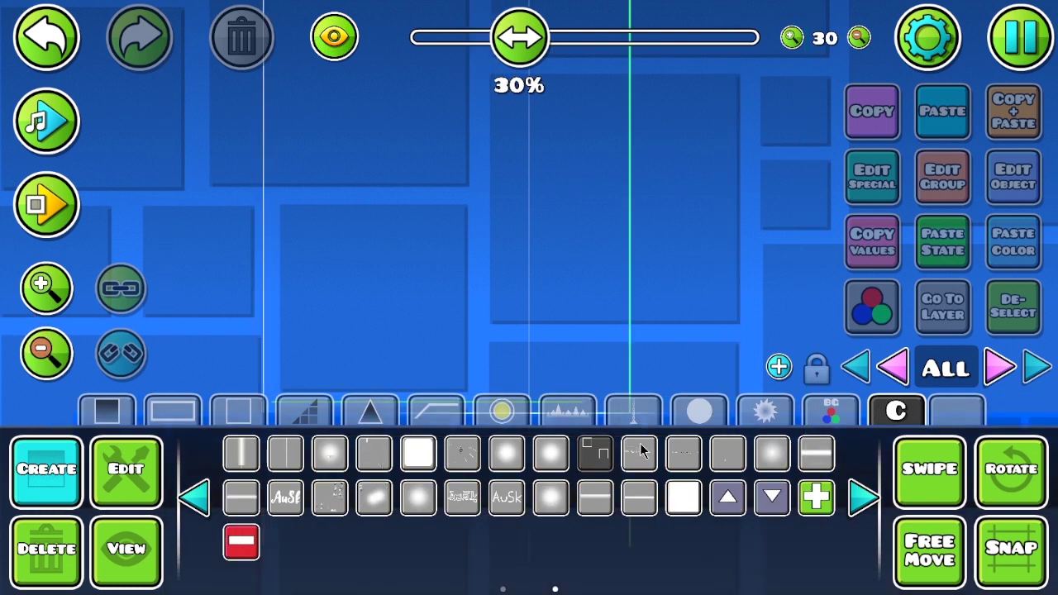
left_click(638, 448)
left_click(691, 447)
left_click(720, 253)
left_click(1013, 306)
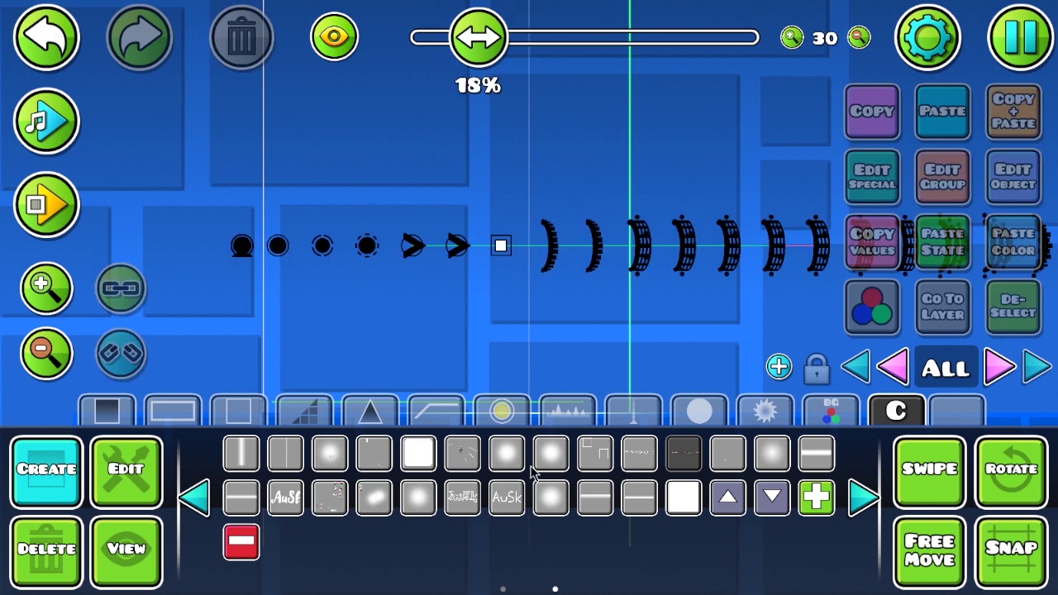
key("ctrl+z")
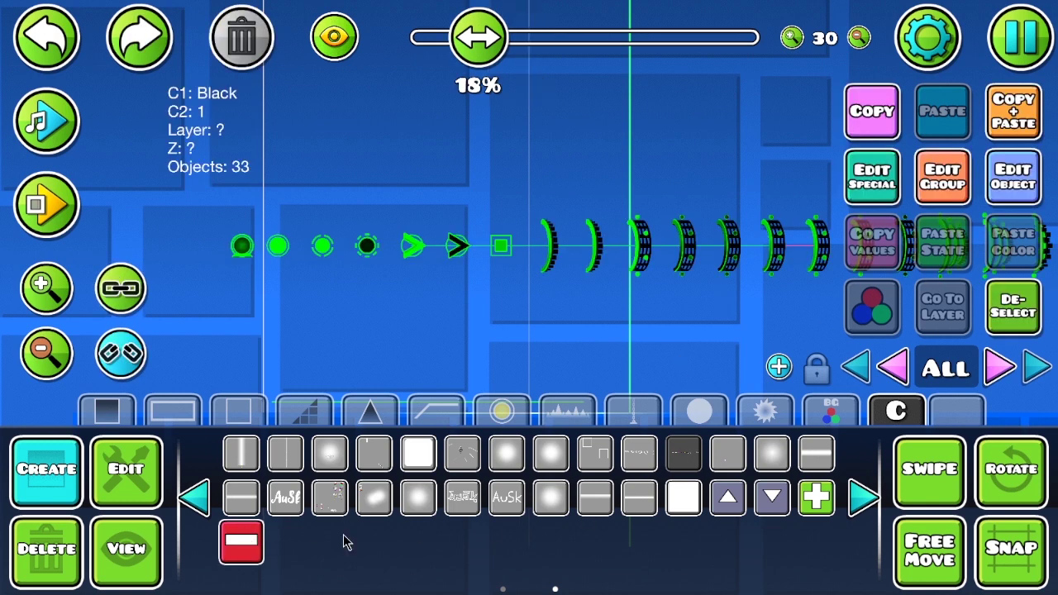
left_click(242, 37)
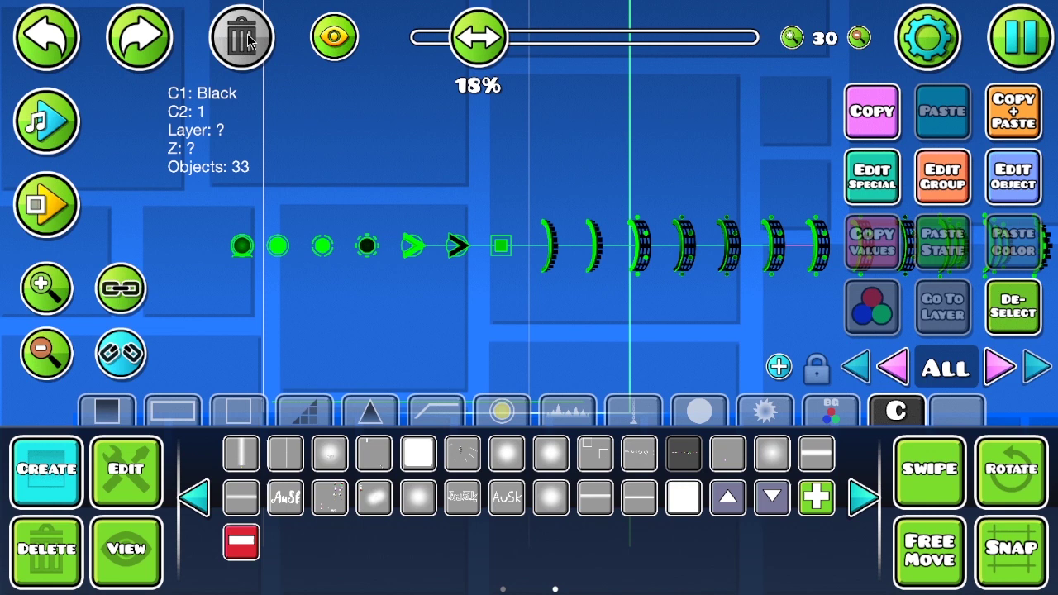
Step: Move the handwritten AuSk custom object two places earlier in the list and back again
left_click(724, 500)
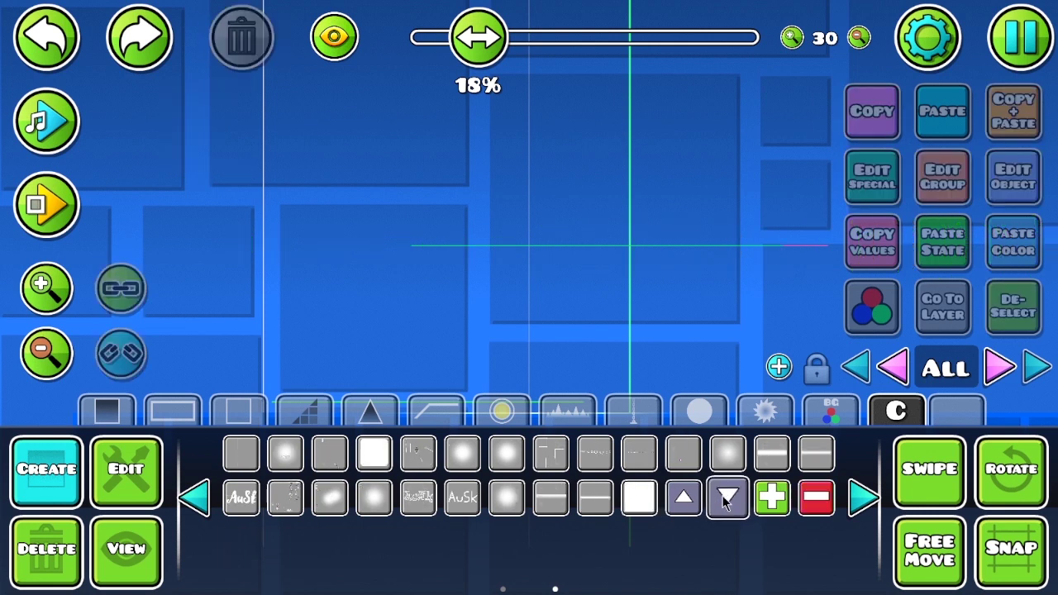
left_click(683, 508)
left_click(683, 507)
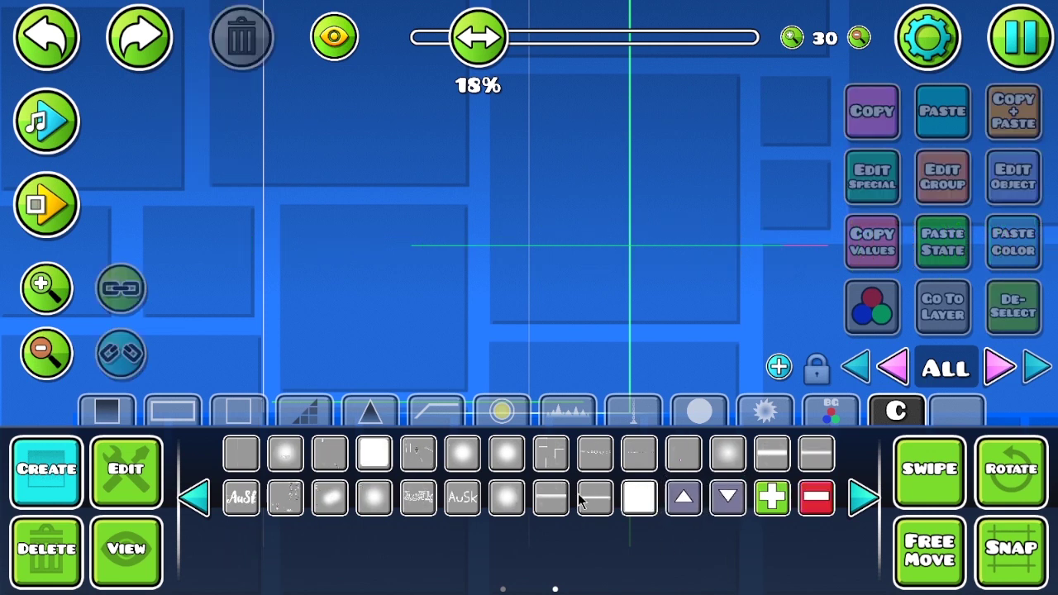
left_click(462, 498)
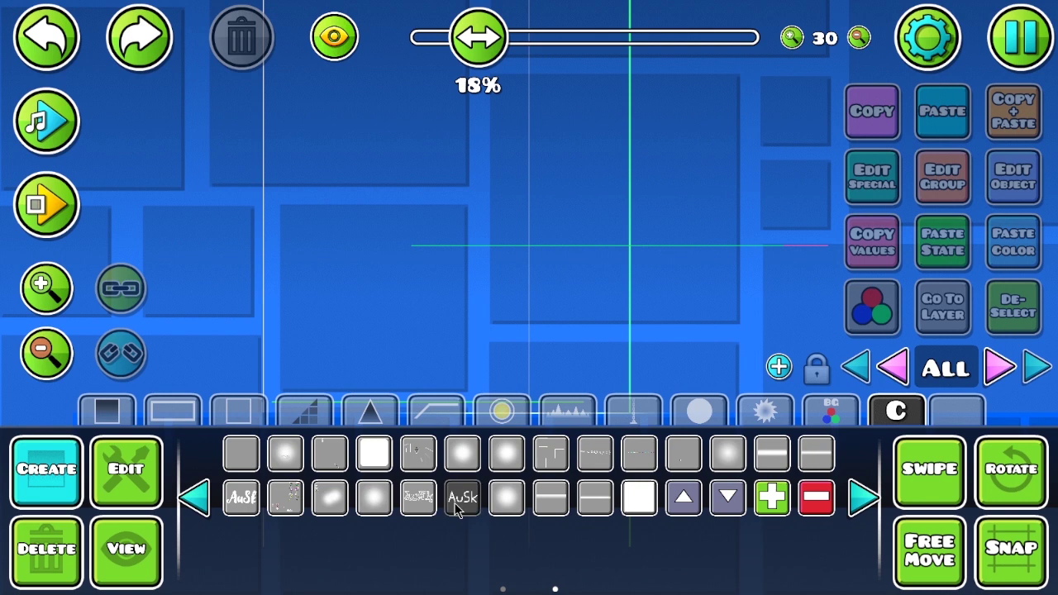
left_click(686, 498)
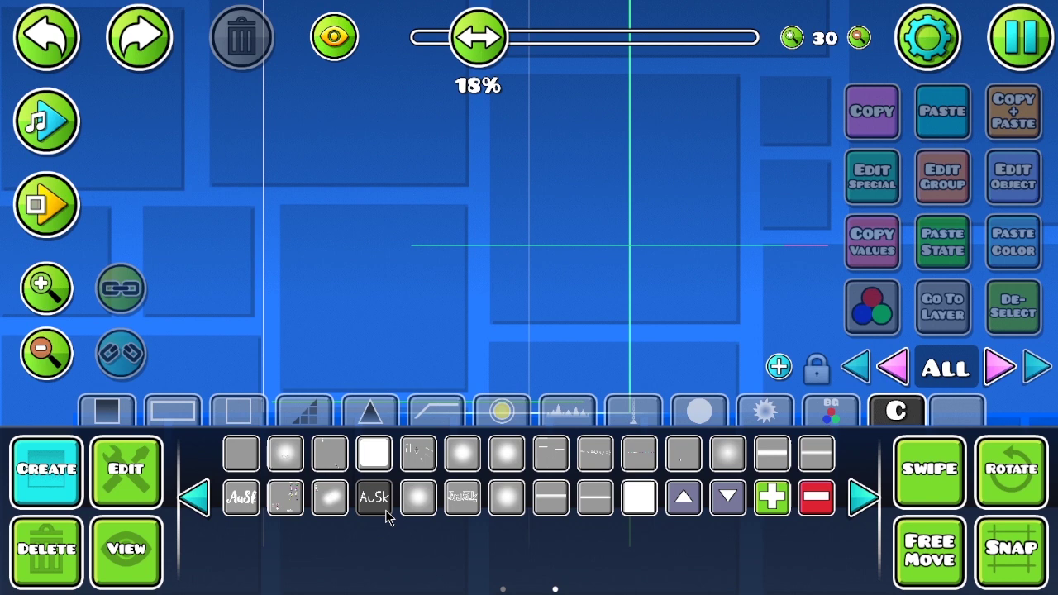
left_click(725, 495)
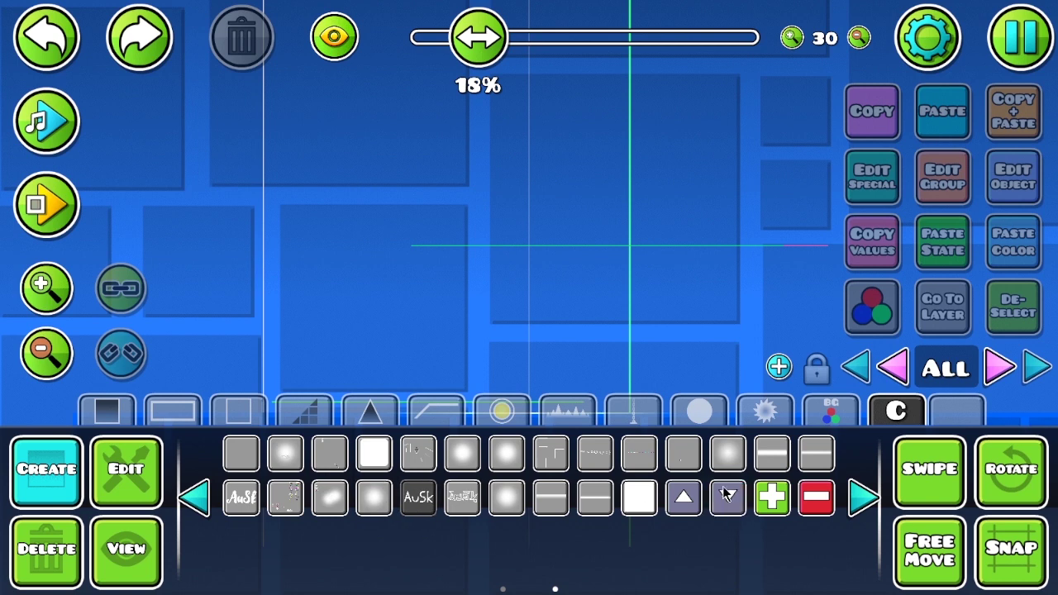
left_click(726, 494)
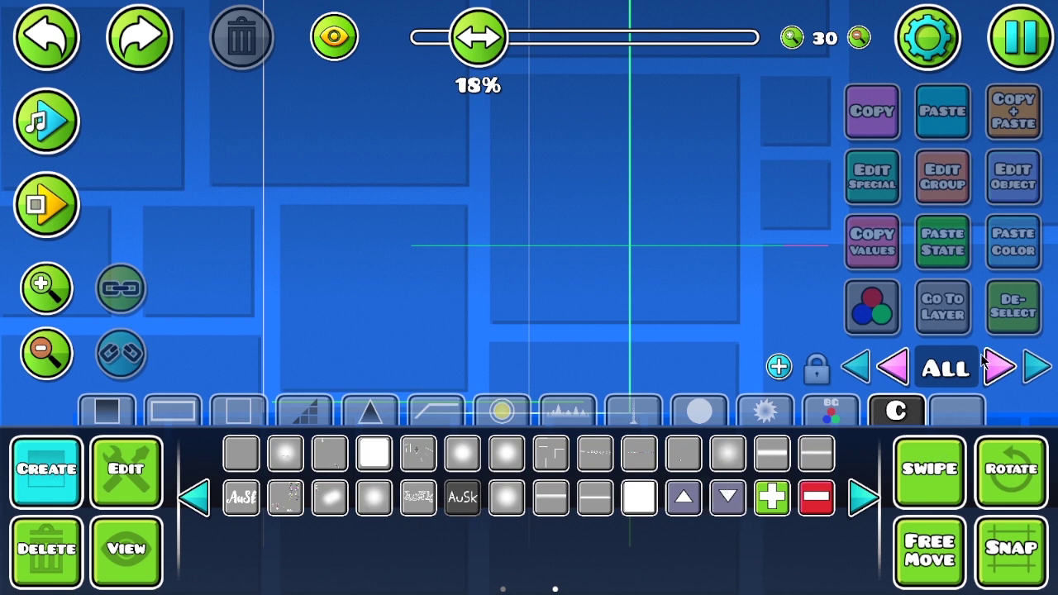
left_click_drag(515, 287, 466, 280)
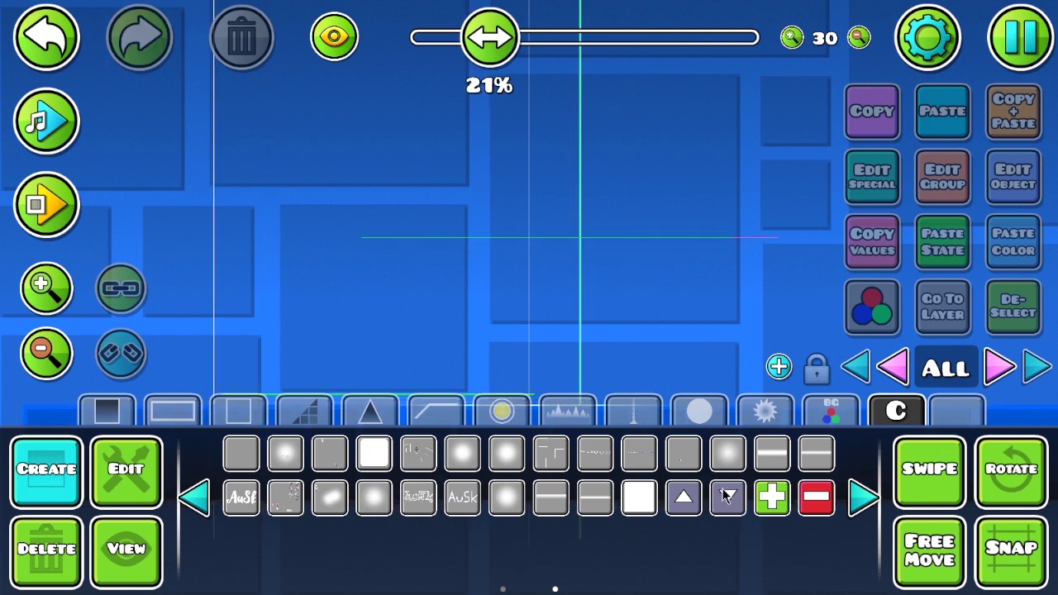
left_click(726, 496)
left_click(685, 499)
left_click(727, 499)
left_click(685, 499)
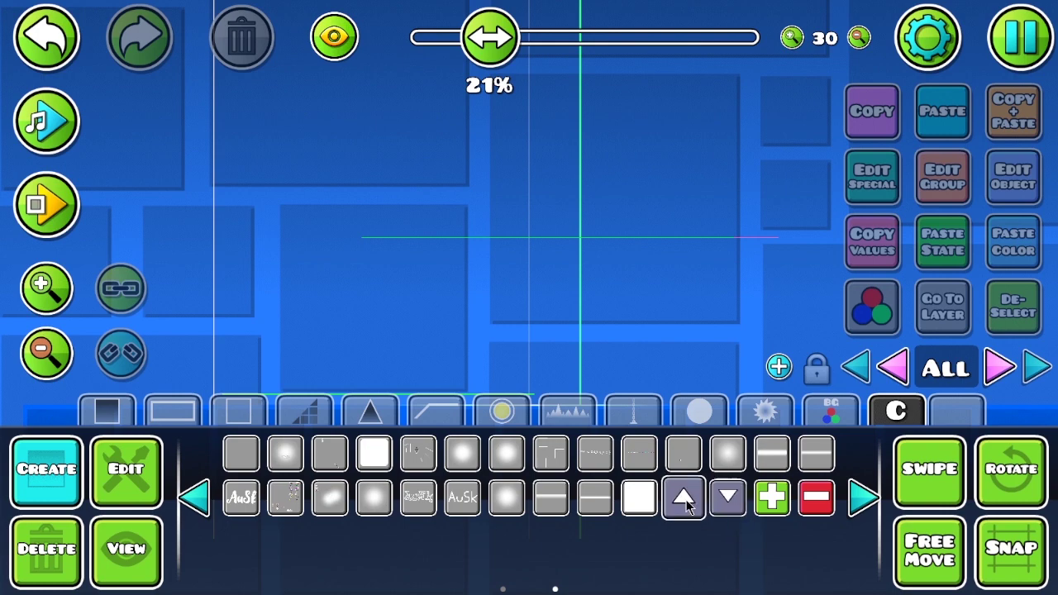
left_click(821, 495)
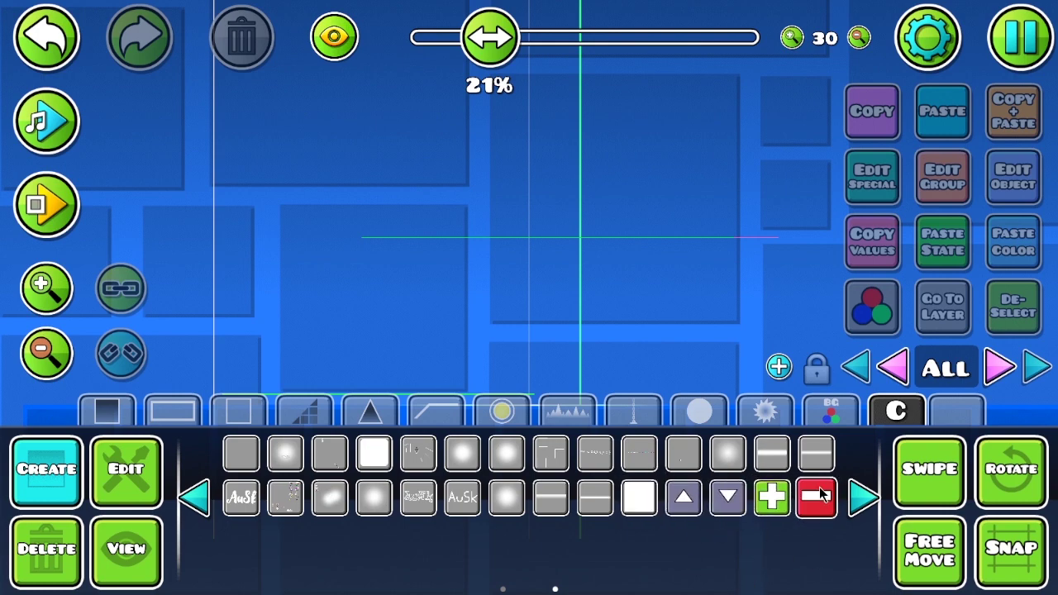